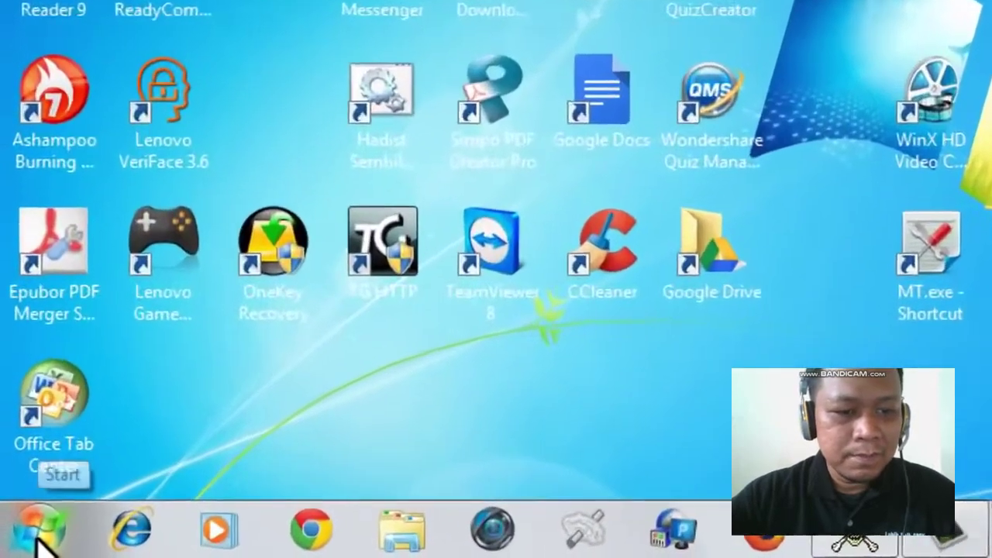
Launch Microsoft Office Excel 2007 from the installed programs and maximize the Book1 workbook window.
left_click(39, 533)
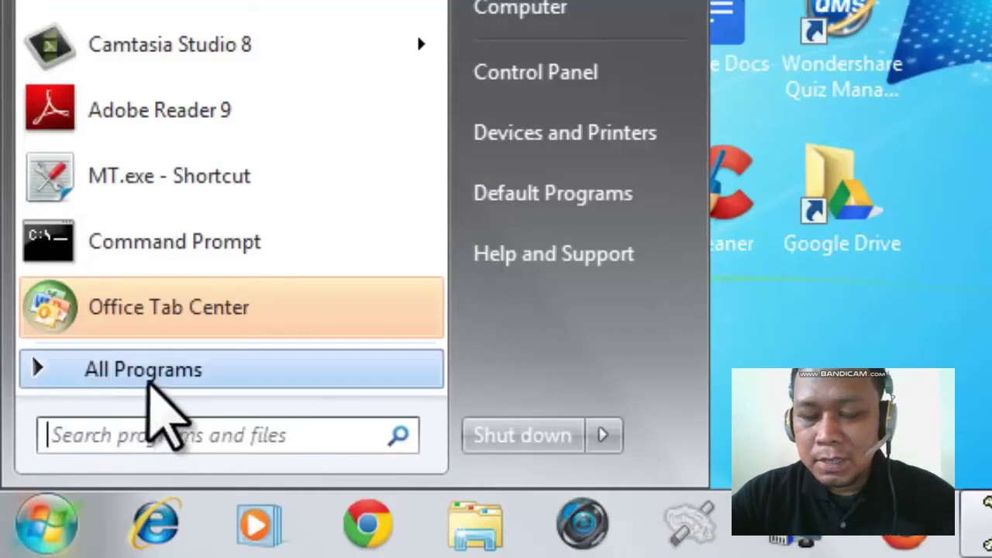
left_click(147, 372)
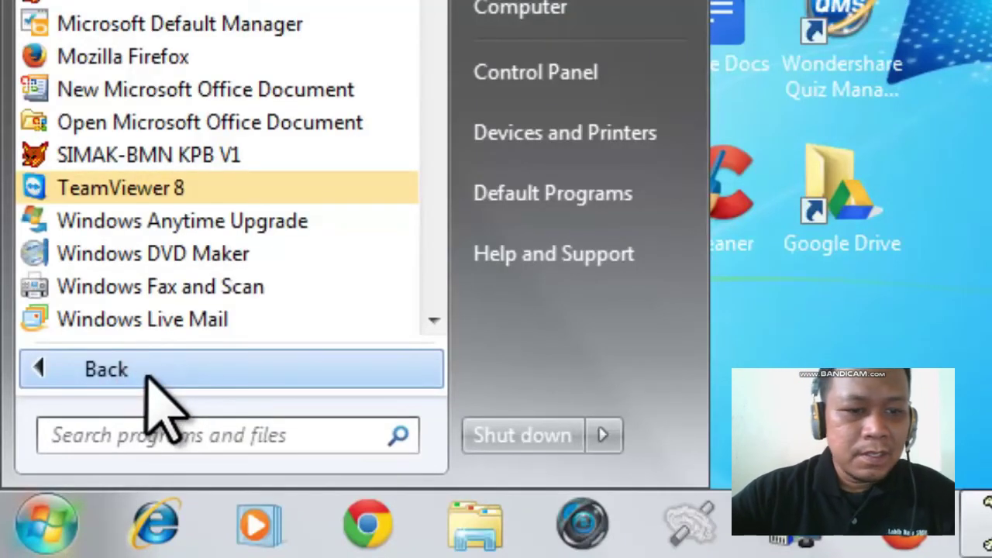
left_click(432, 319)
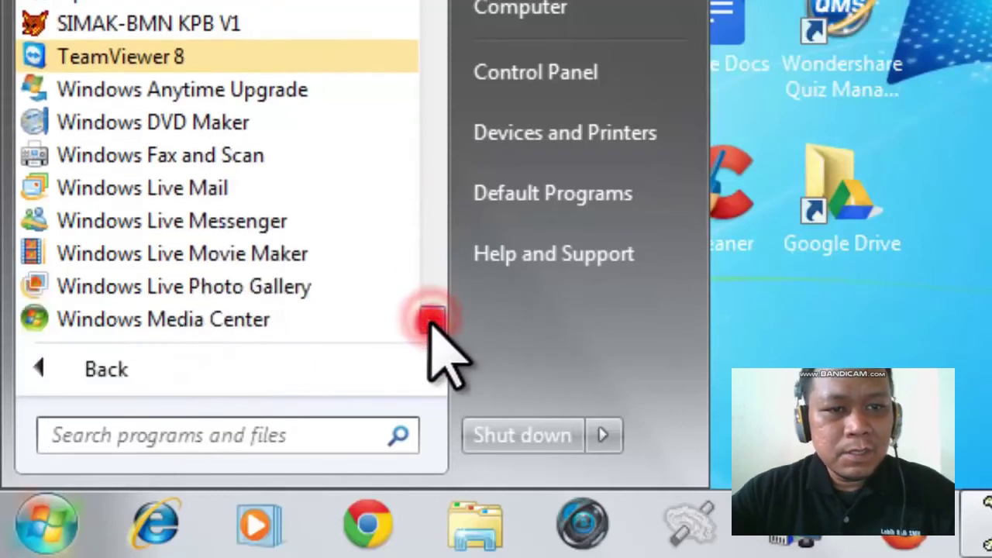
left_click(433, 319)
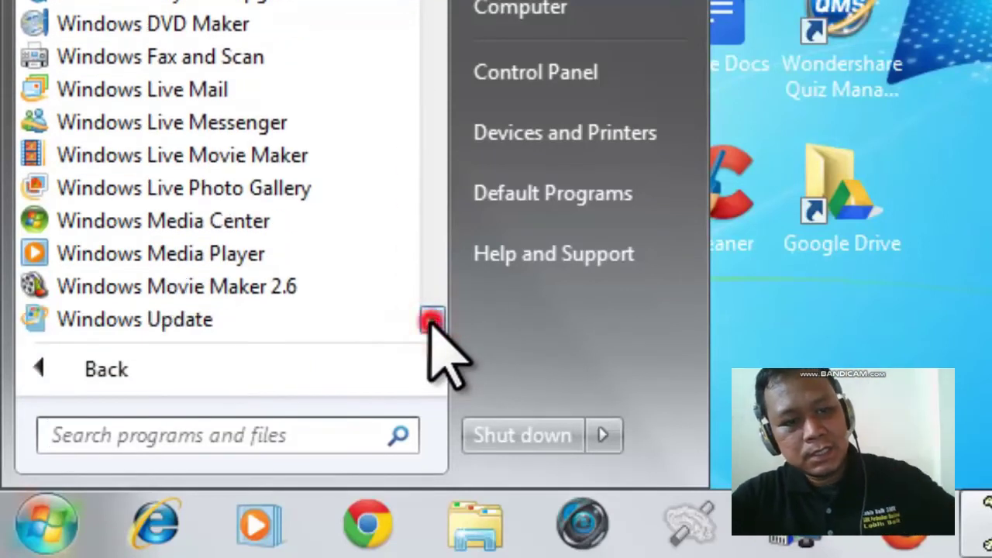
left_click(432, 320)
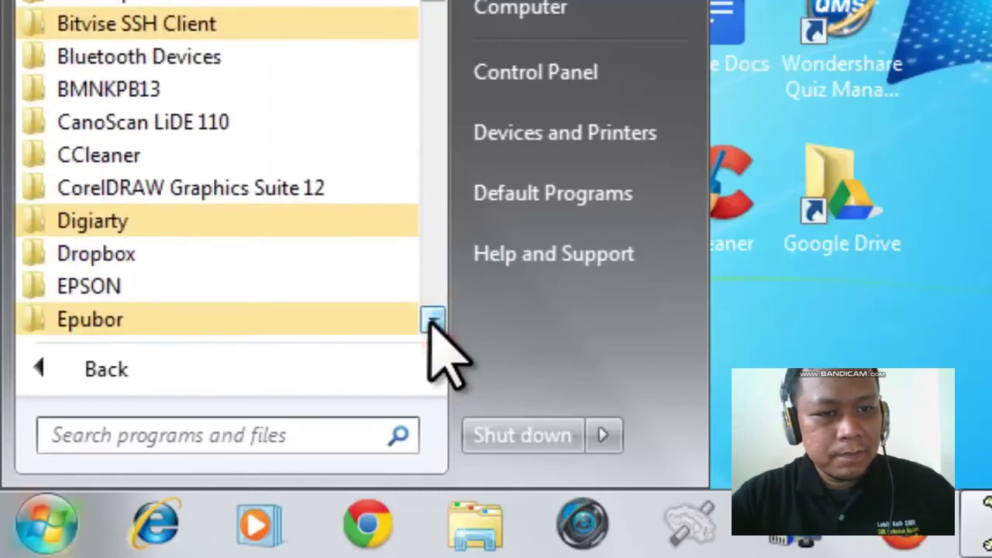
left_click(432, 319)
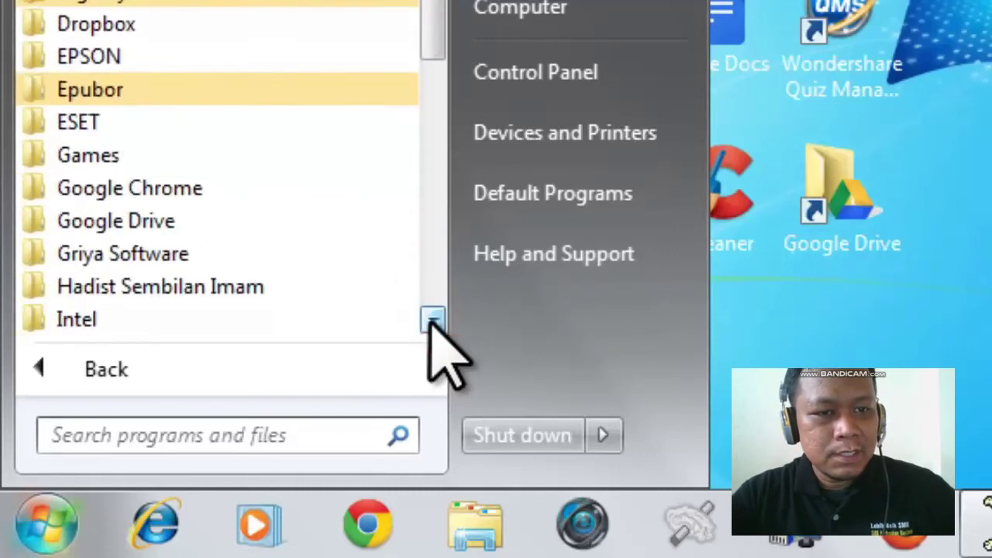
left_click(432, 319)
left_click(432, 319)
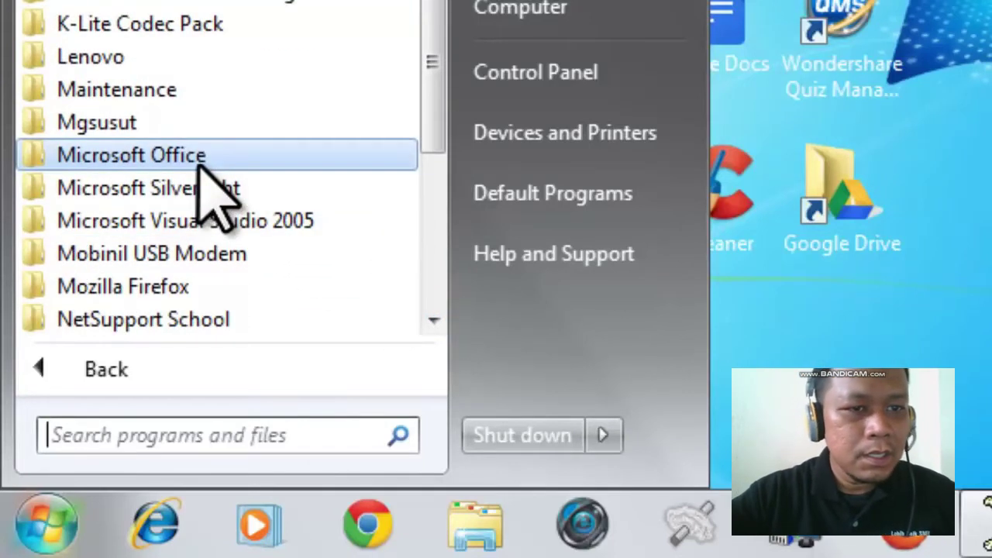
left_click(200, 164)
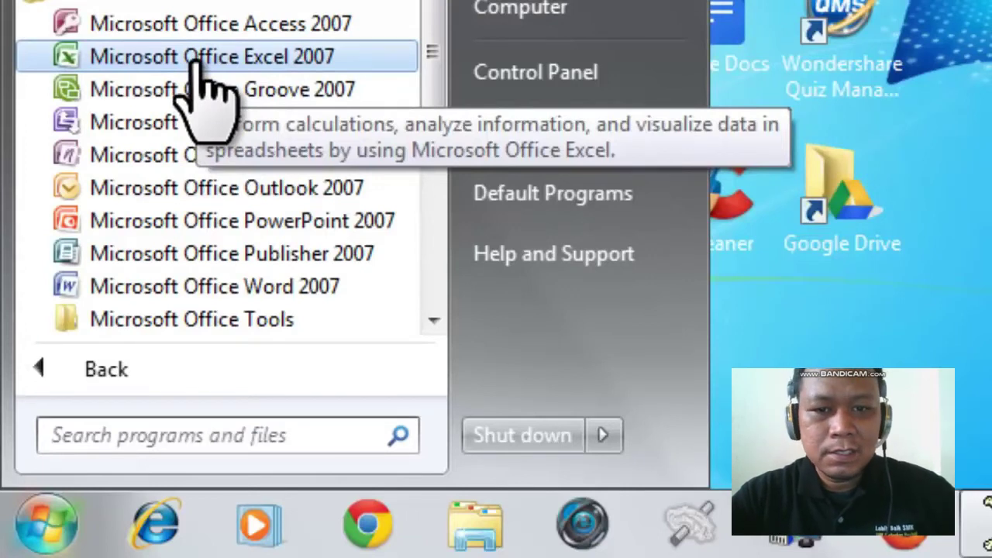
left_click(195, 62)
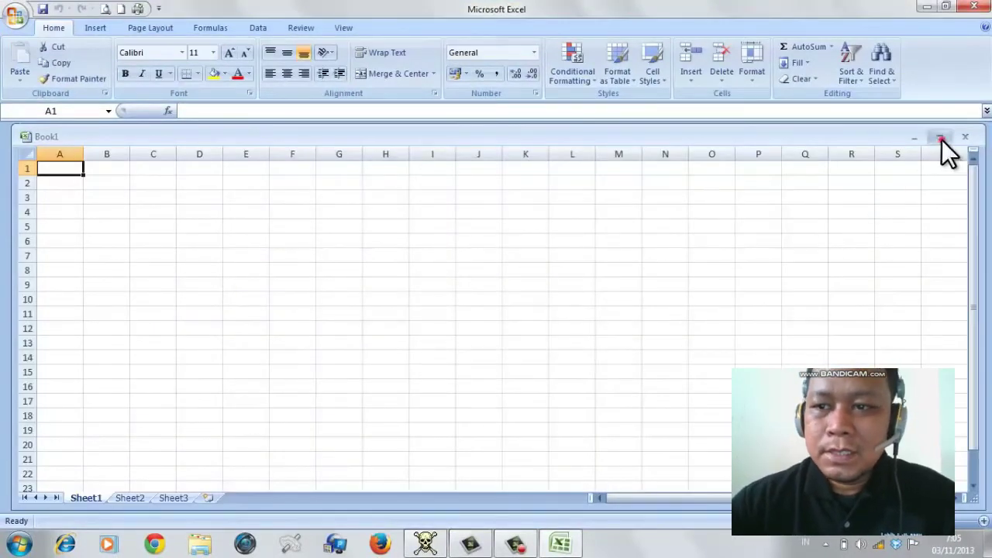
left_click(939, 138)
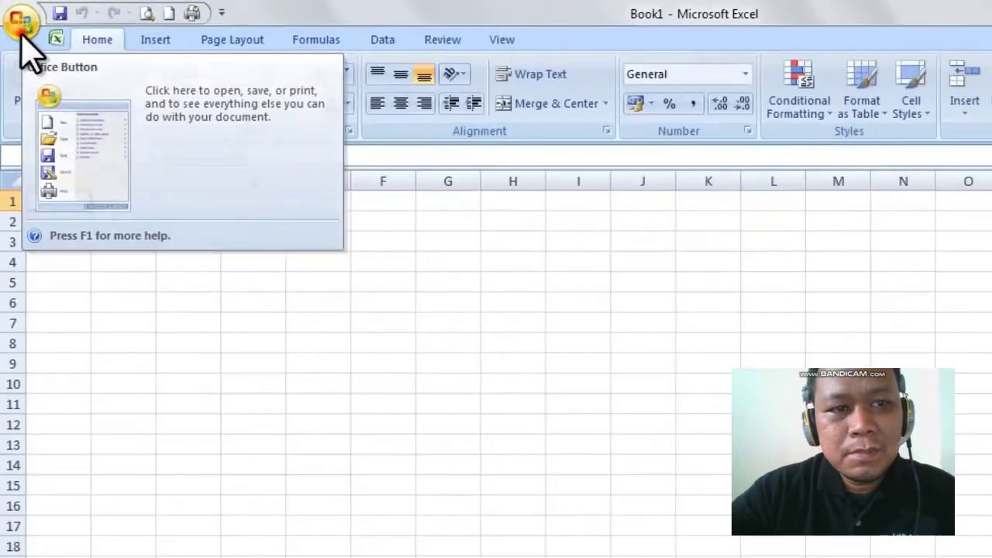
Look over the file commands and recent documents under the Office Button and close the list again.
left_click(21, 25)
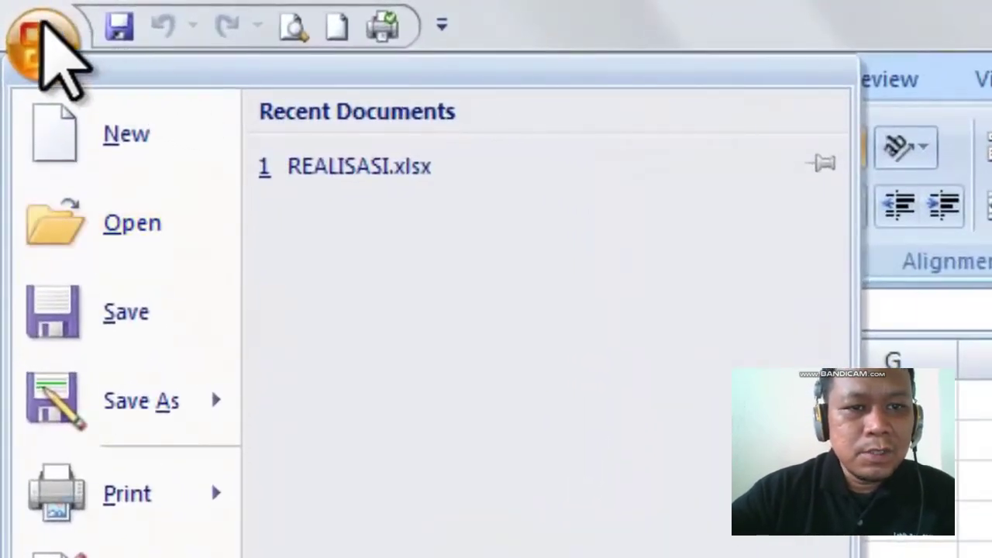
left_click(40, 40)
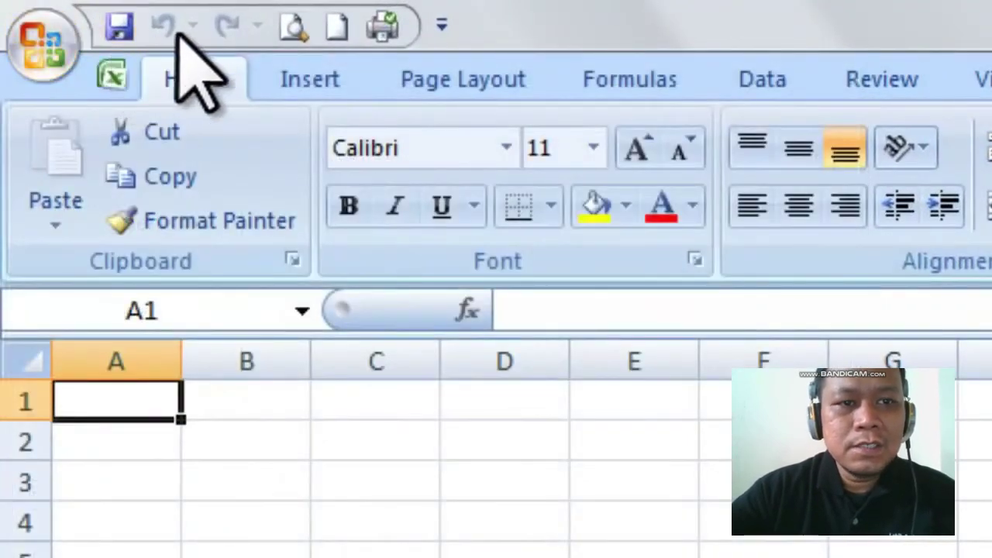
left_click(387, 27)
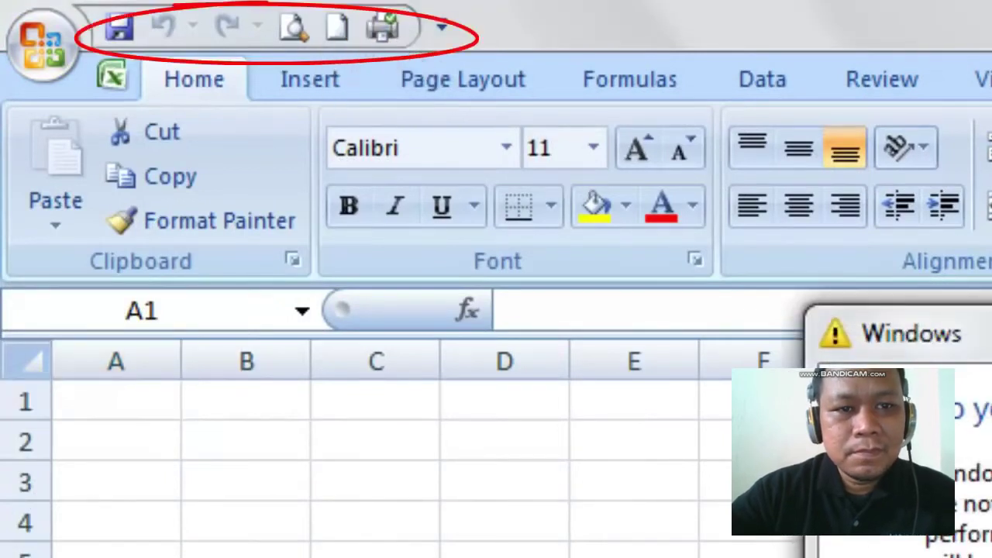
key("Return")
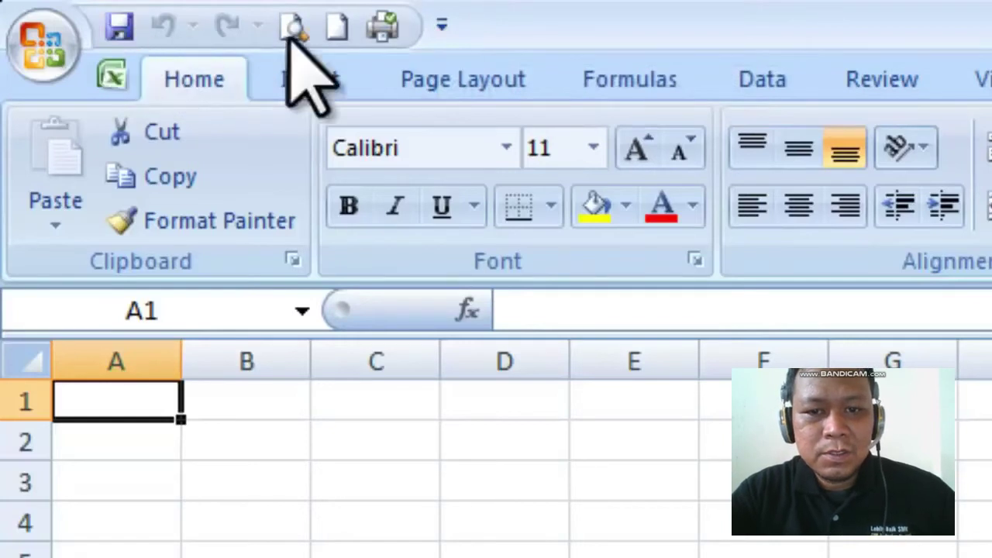
Add the Open command to the Quick Access Toolbar and remove it again.
left_click(443, 29)
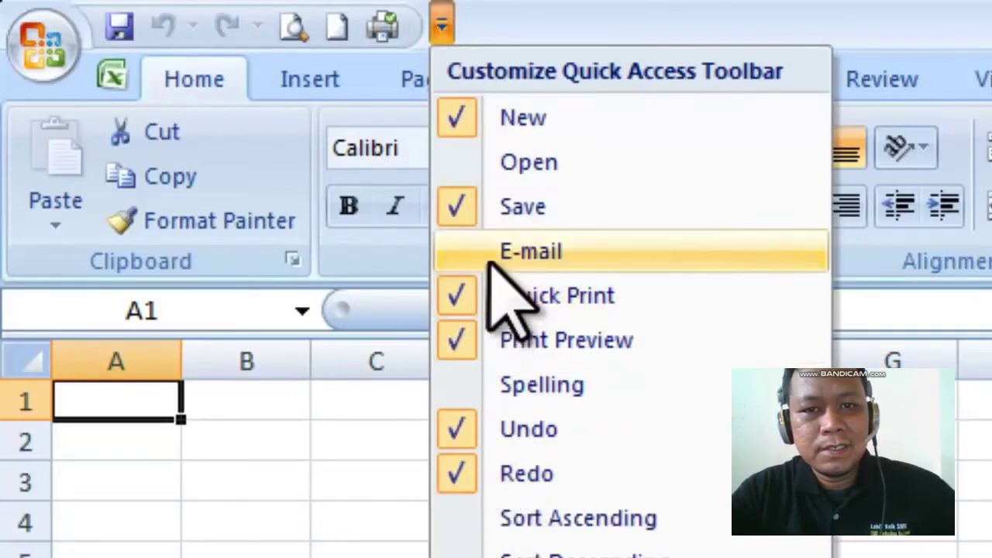
left_click(469, 162)
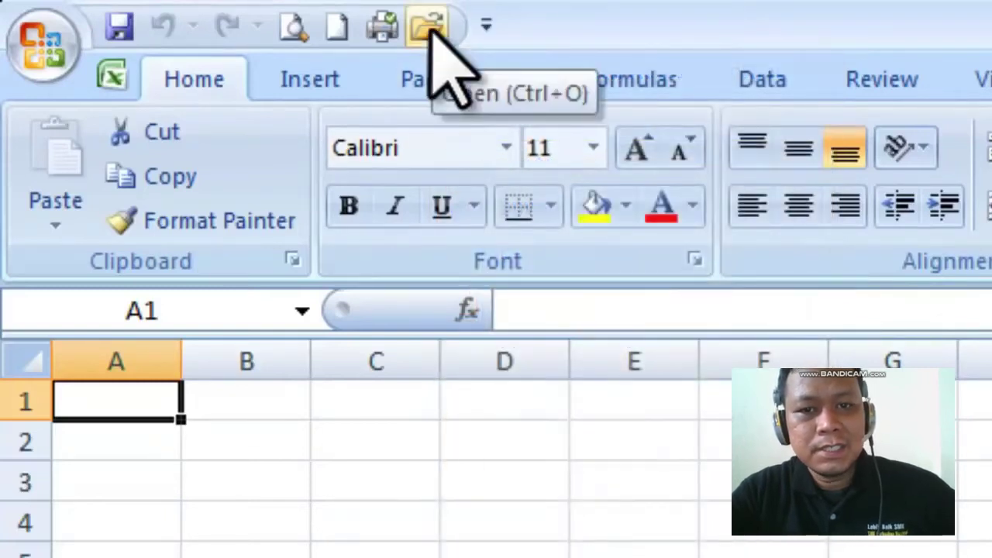
left_click(486, 26)
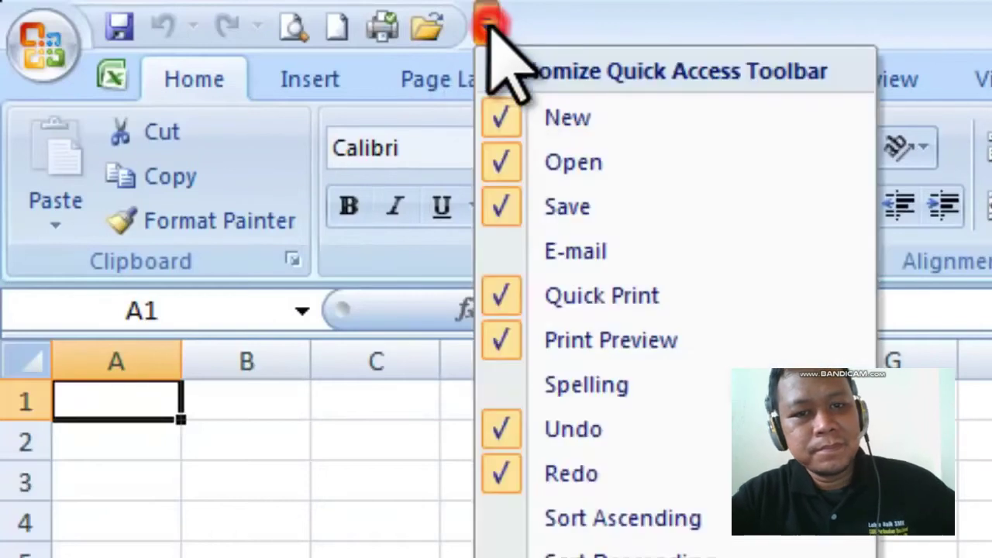
left_click(501, 161)
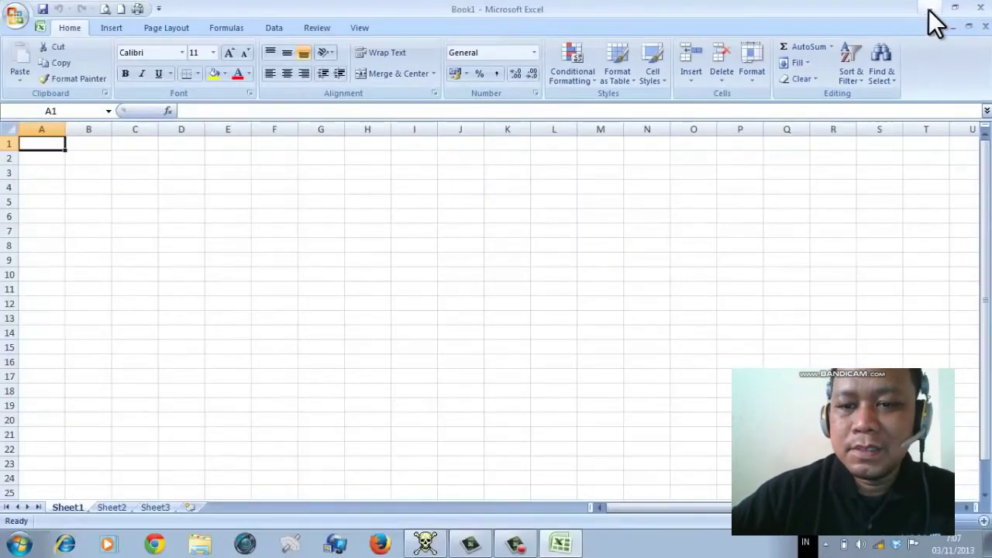
Minimize the Excel window and bring it back, and switch it between its reduced and maximized sizes.
left_click(928, 9)
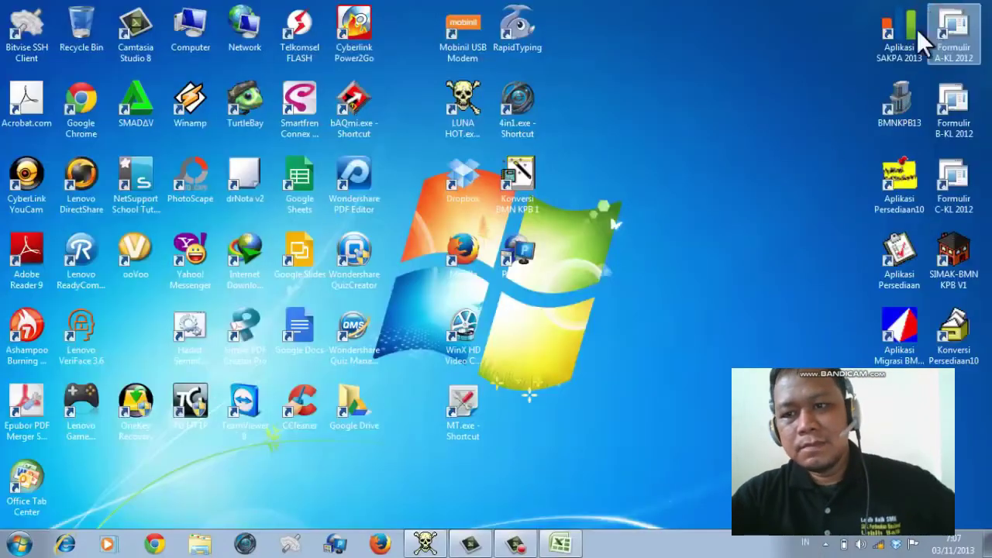
left_click(566, 544)
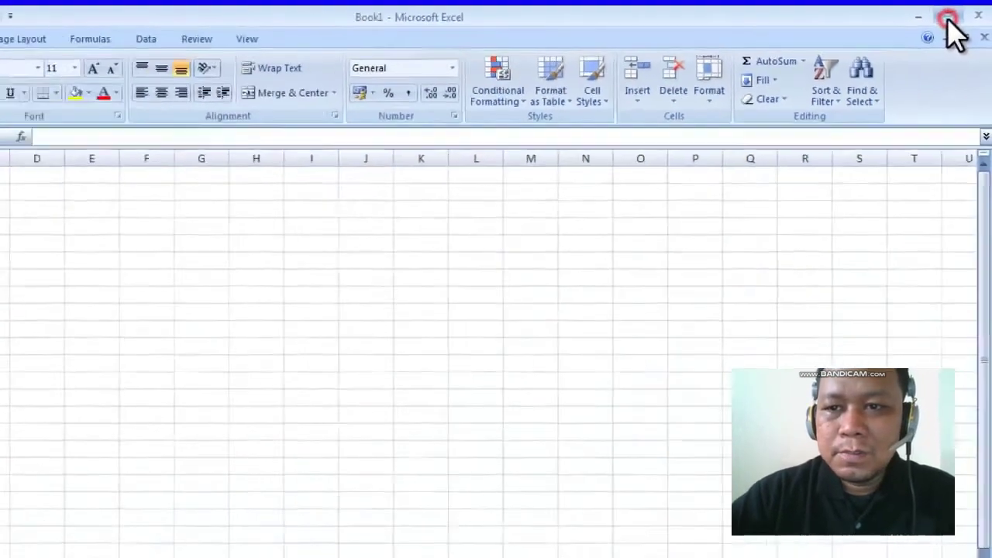
left_click(889, 25)
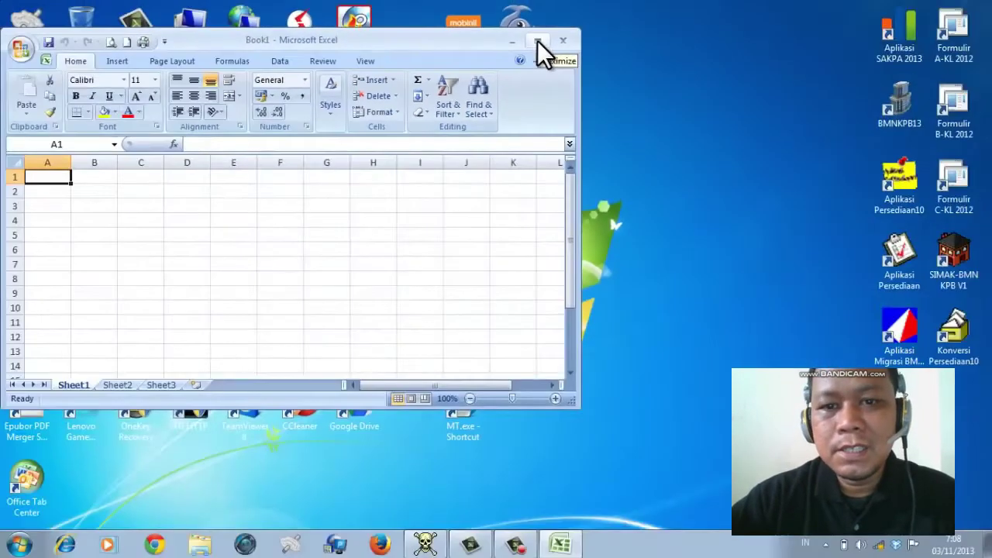
left_click(537, 41)
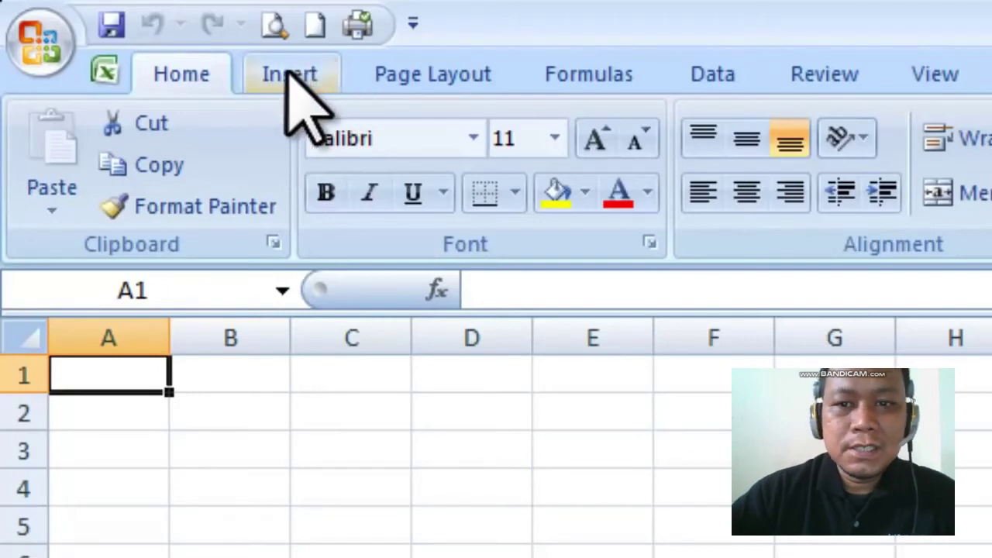
Look through the Insert, Page Layout, Formulas, Data, Review and View command sets and return to Home.
left_click(289, 70)
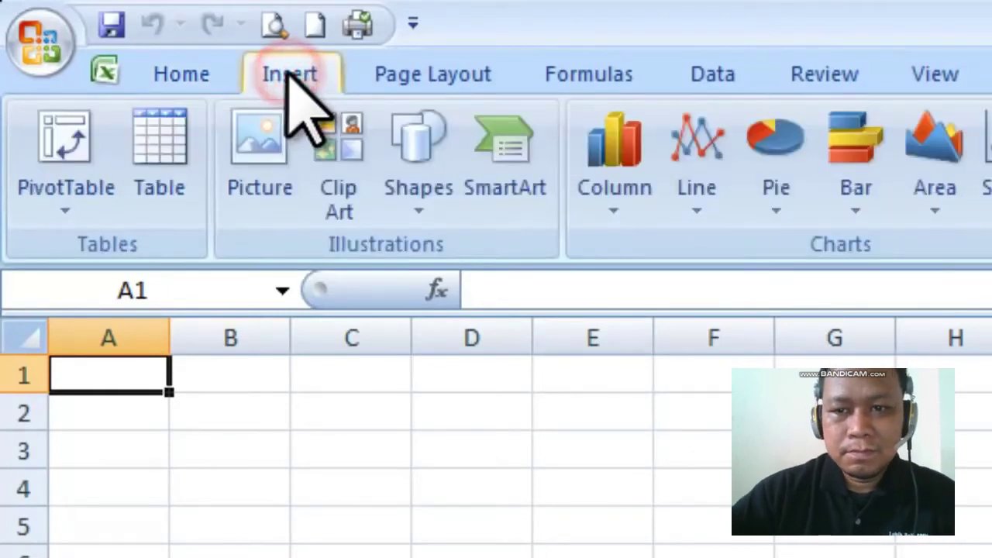
left_click(439, 73)
left_click(583, 73)
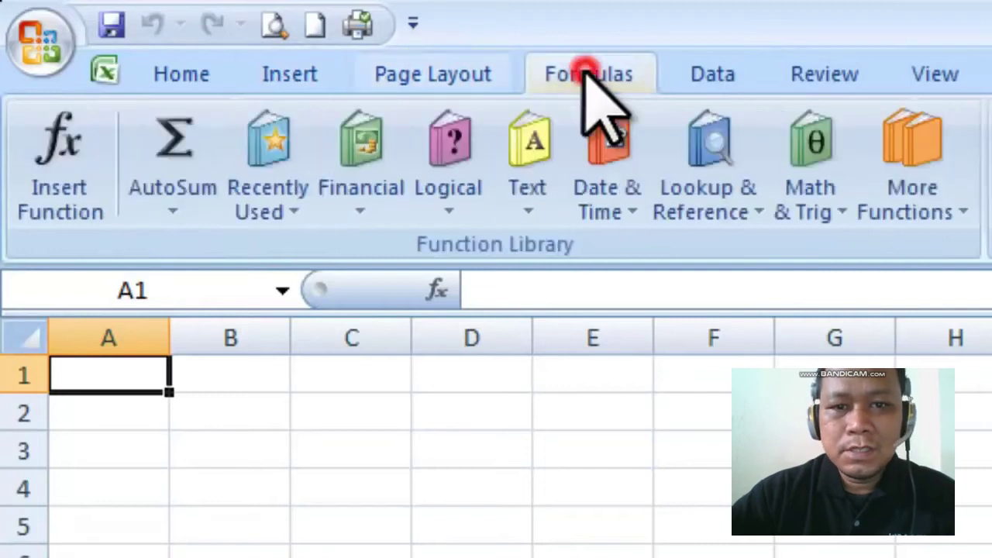
left_click(710, 72)
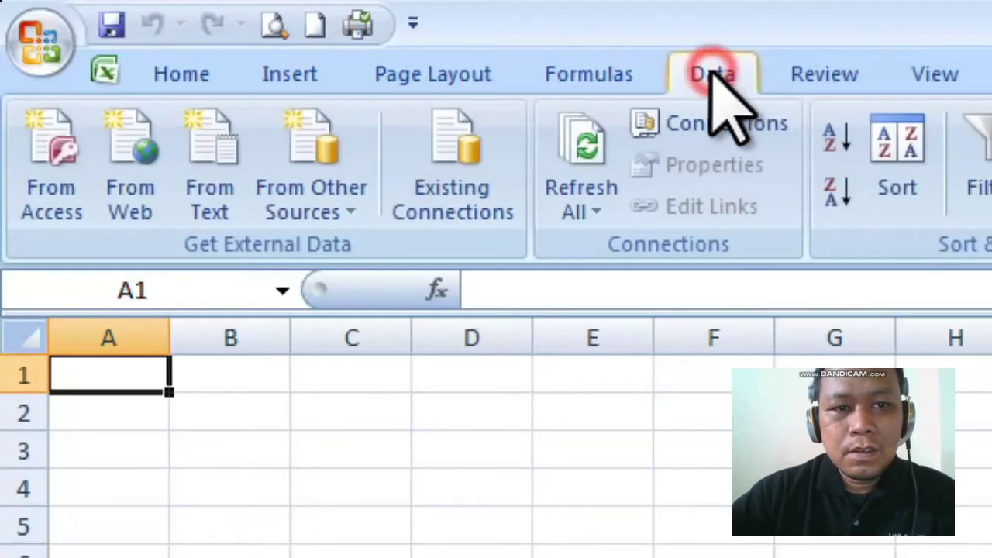
left_click(802, 74)
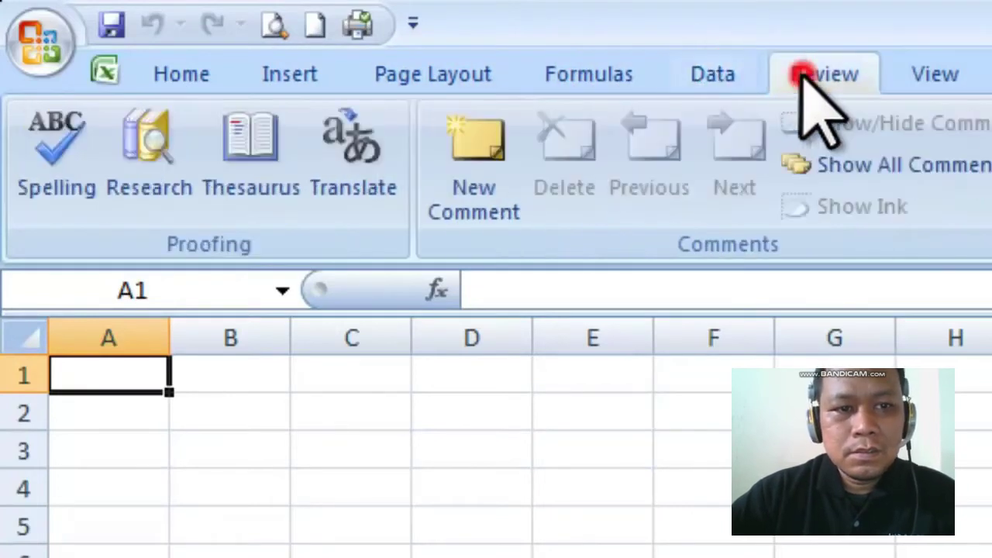
left_click(940, 62)
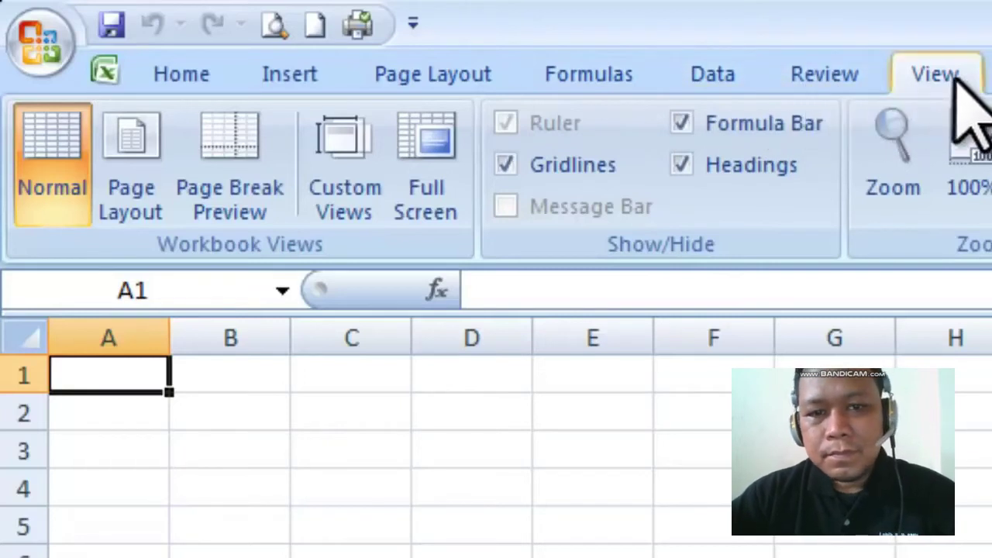
left_click(184, 77)
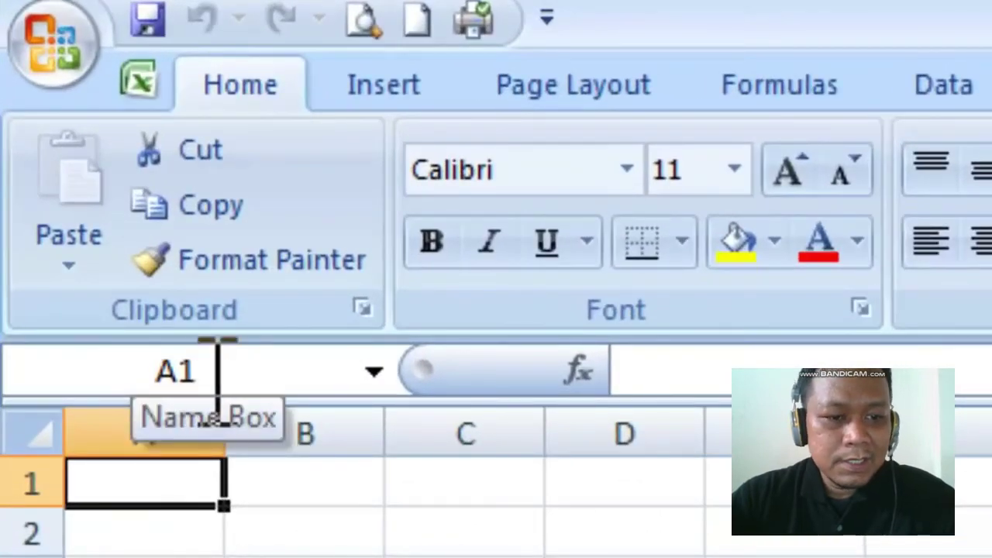
Highlight the cell reference in the Name Box and select all of column A and all of row 1.
left_click(211, 371)
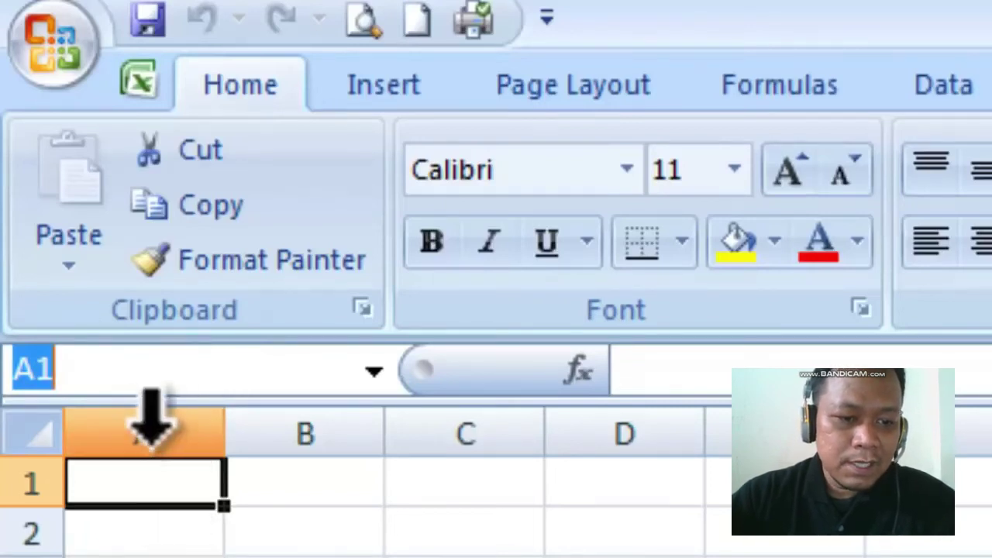
left_click(147, 426)
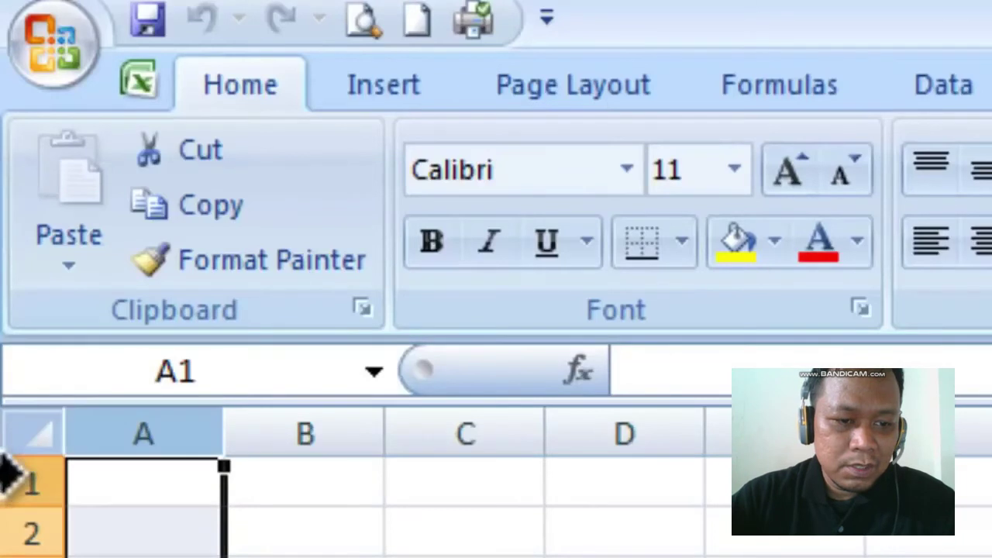
left_click(13, 479)
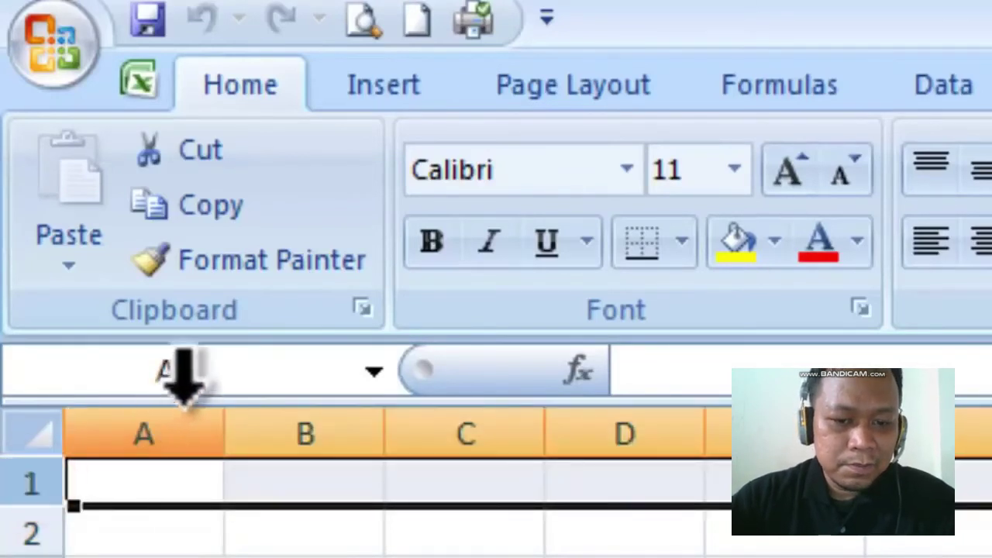
left_click(229, 374)
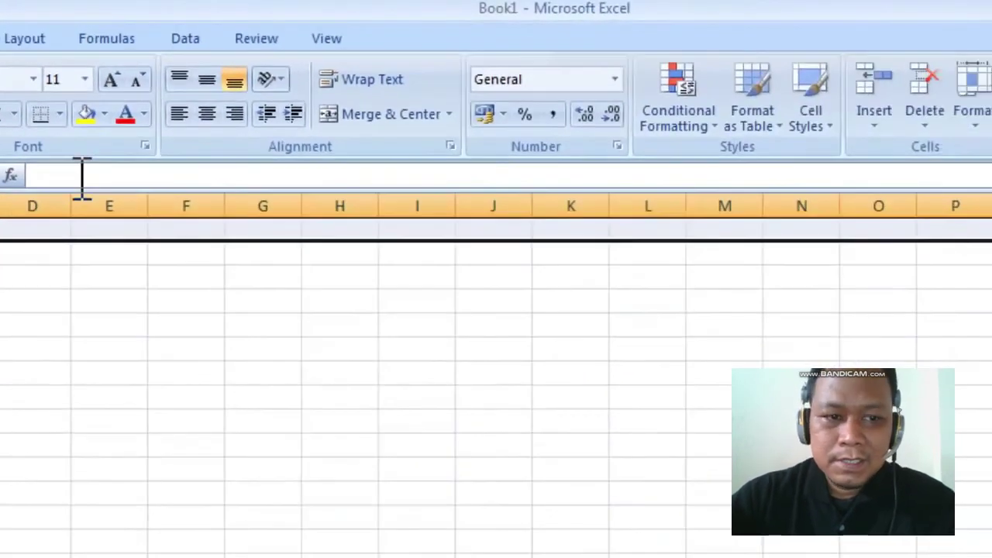
Place the cursor in the formula bar, and select cell D4 followed by cell C3.
left_click(83, 176)
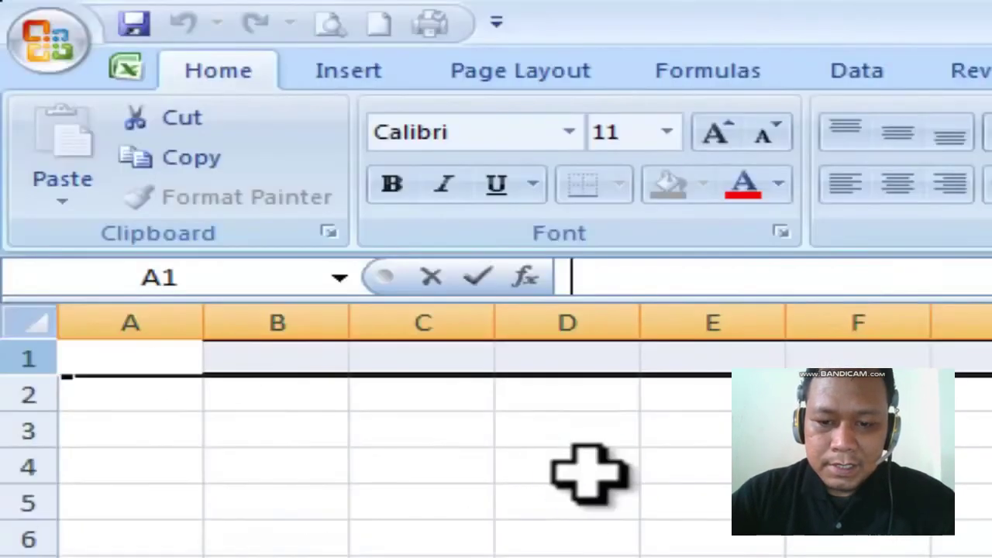
left_click(589, 473)
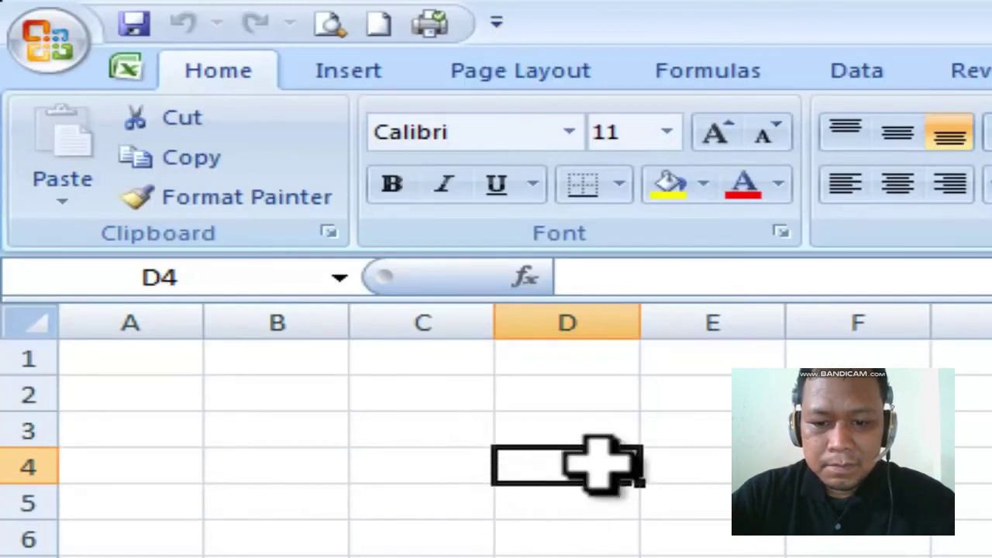
left_click(410, 434)
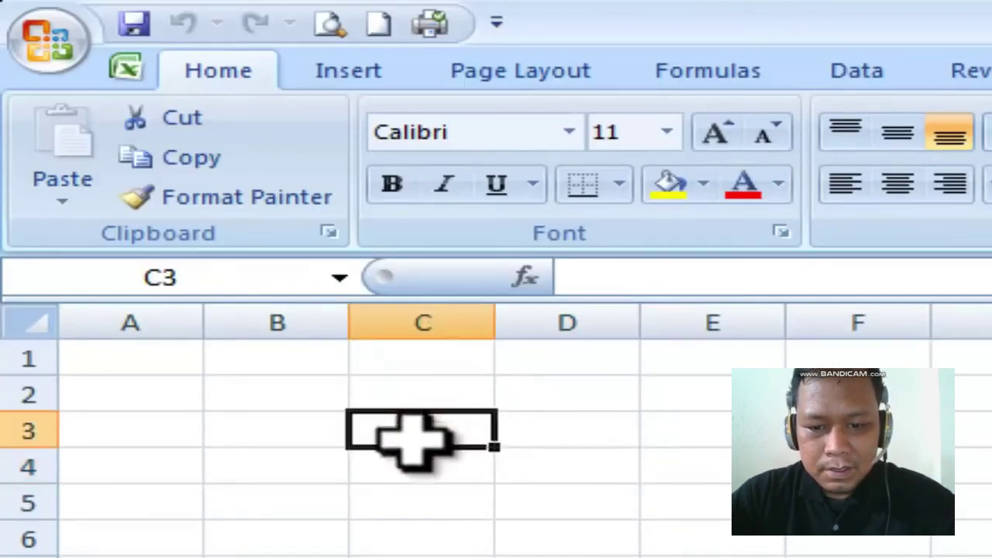
Select cell C5, cell E7 and the first cell of the sheet, A1.
left_click(421, 504)
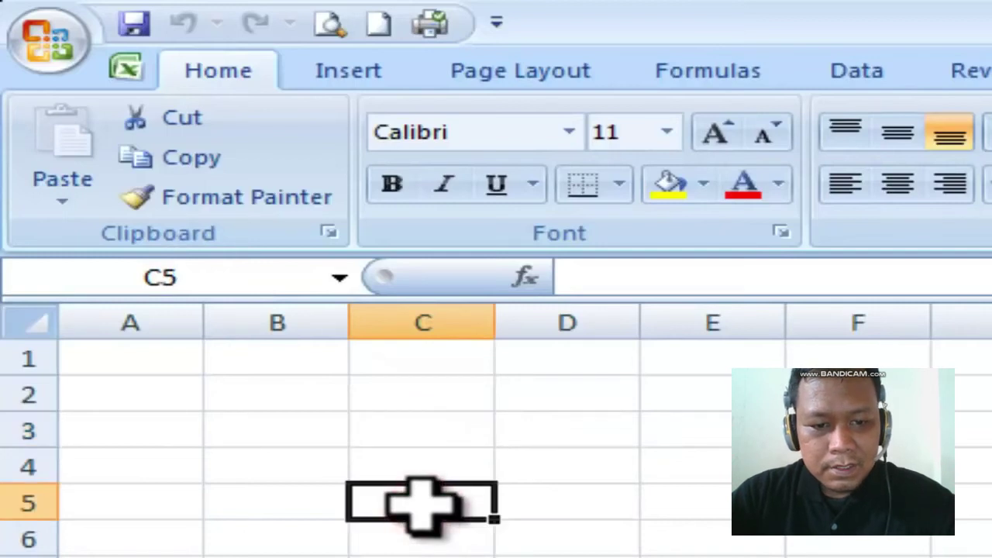
left_click(712, 554)
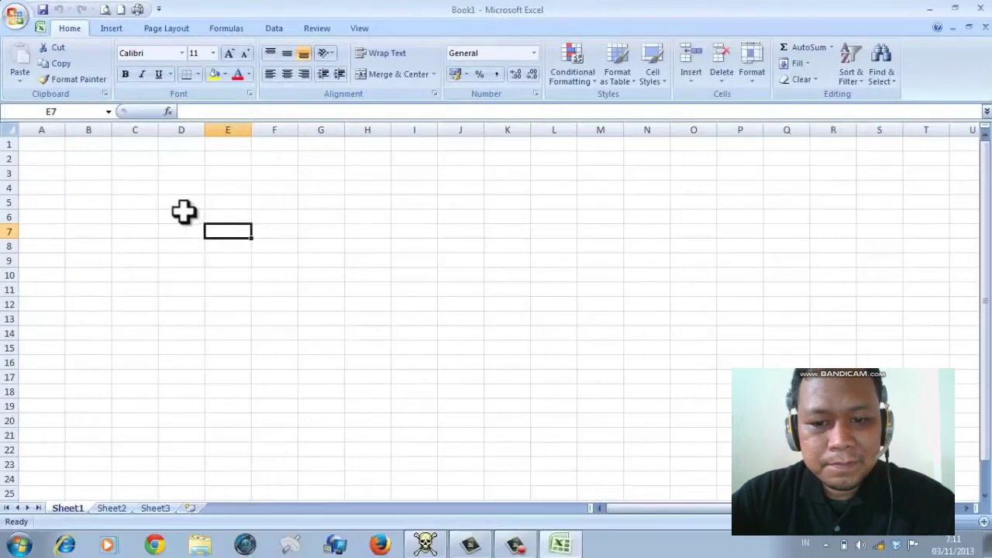
left_click(44, 144)
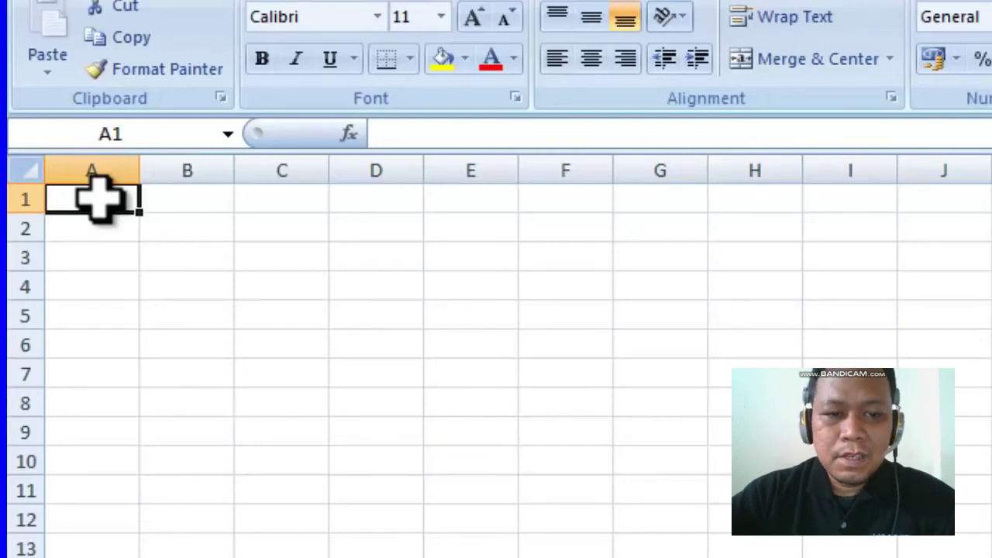
Jump from A1 to the last column and back, and to the last row of column A and back.
key("ctrl+Right")
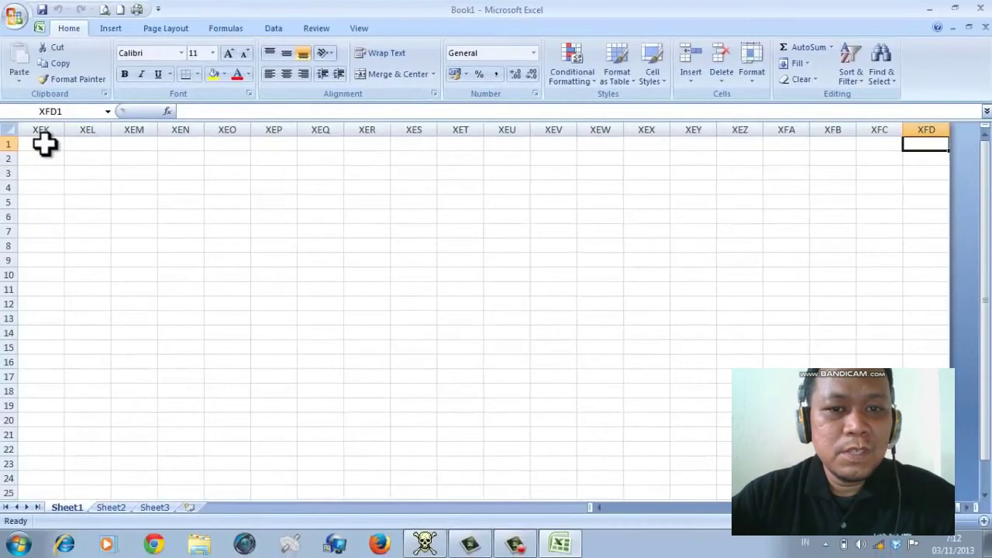
key("ctrl+Left")
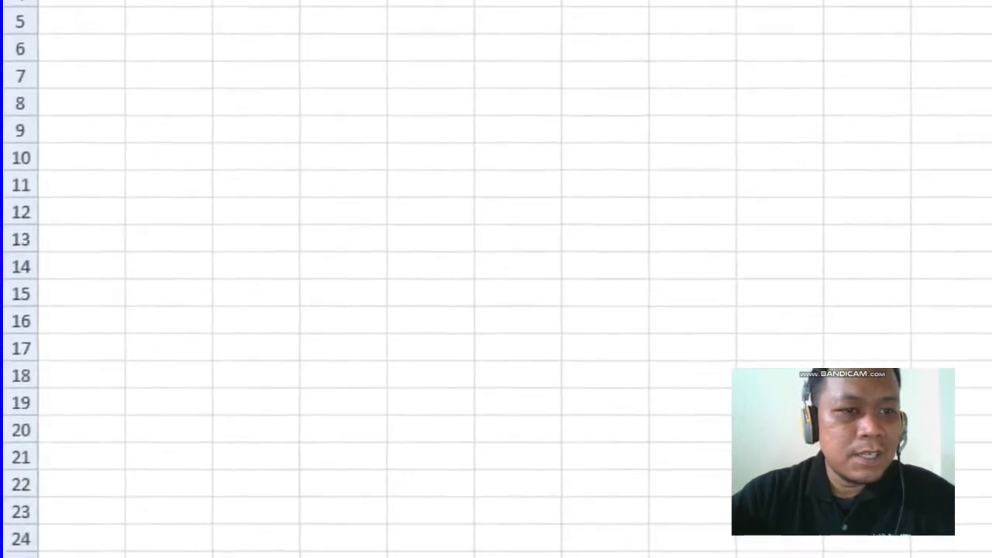
key("ctrl+Down")
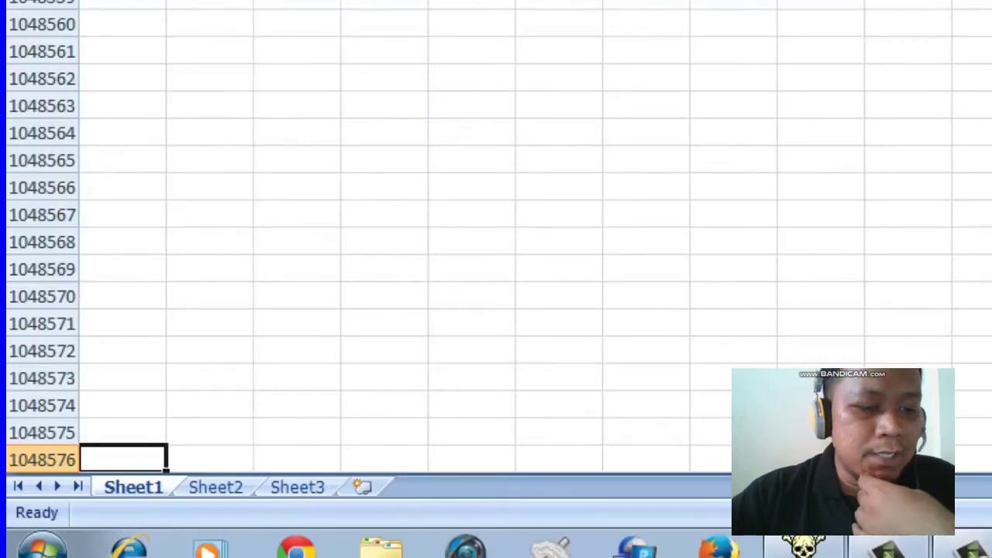
key("ctrl+Up")
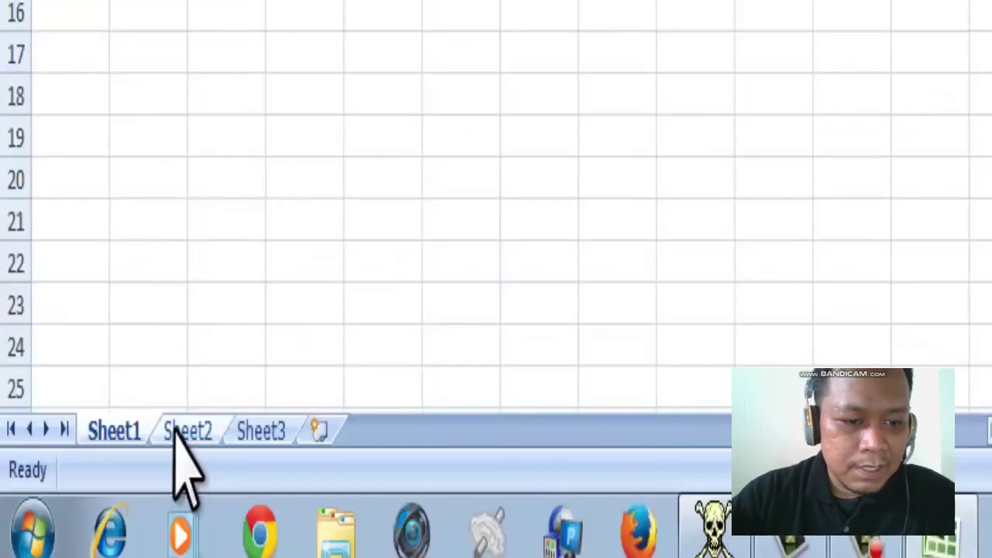
Switch through Sheet2 and Sheet3 back to Sheet1, and insert a new worksheet after Sheet3.
left_click(116, 512)
left_click(279, 433)
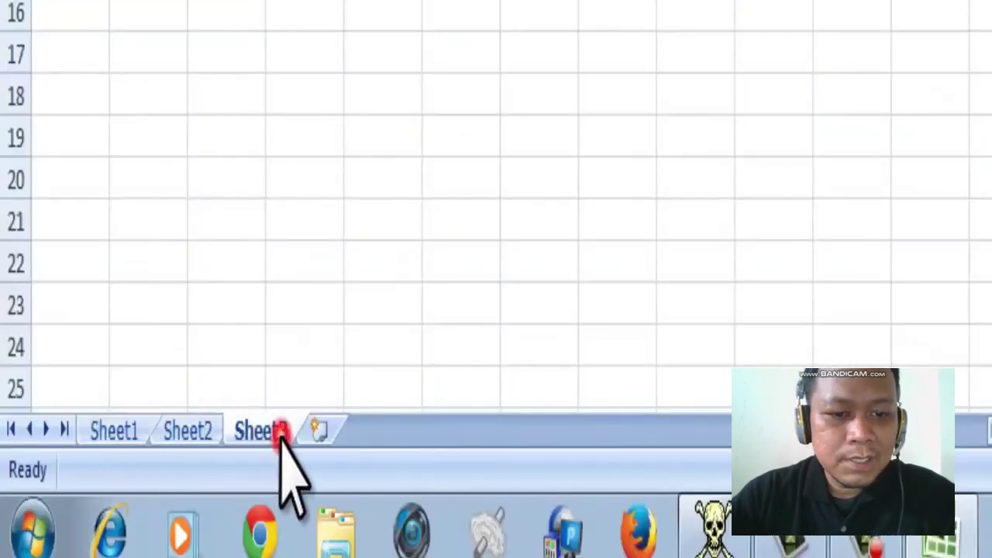
left_click(108, 434)
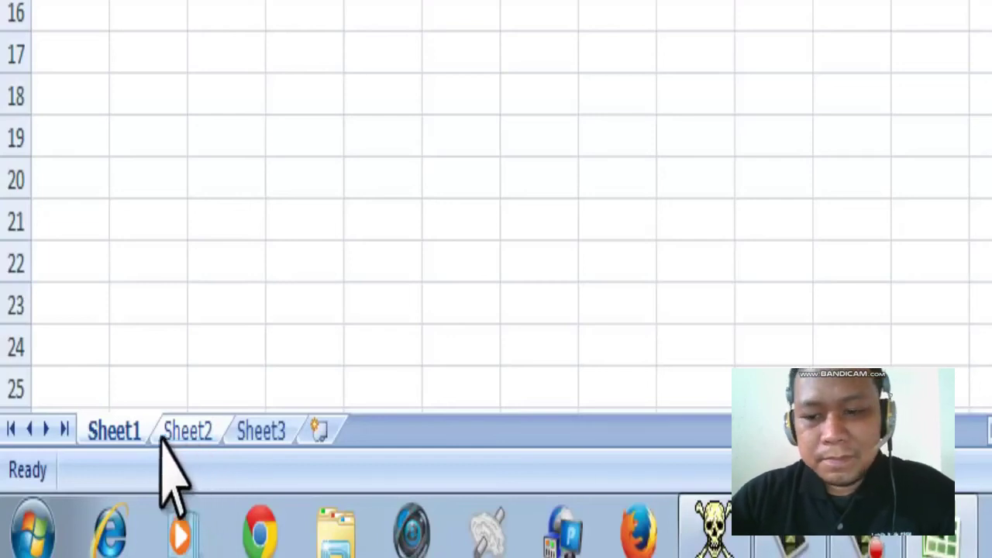
left_click(127, 433)
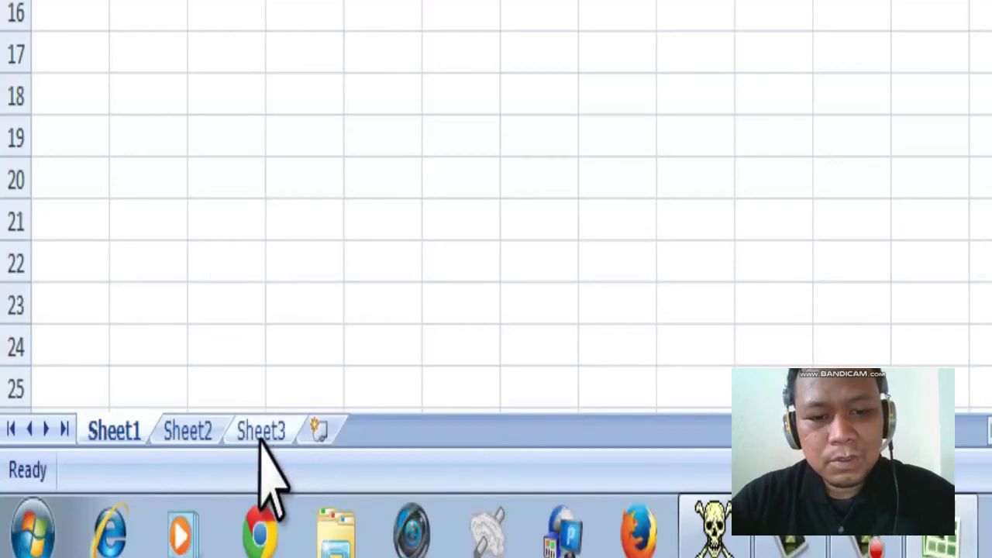
left_click(317, 426)
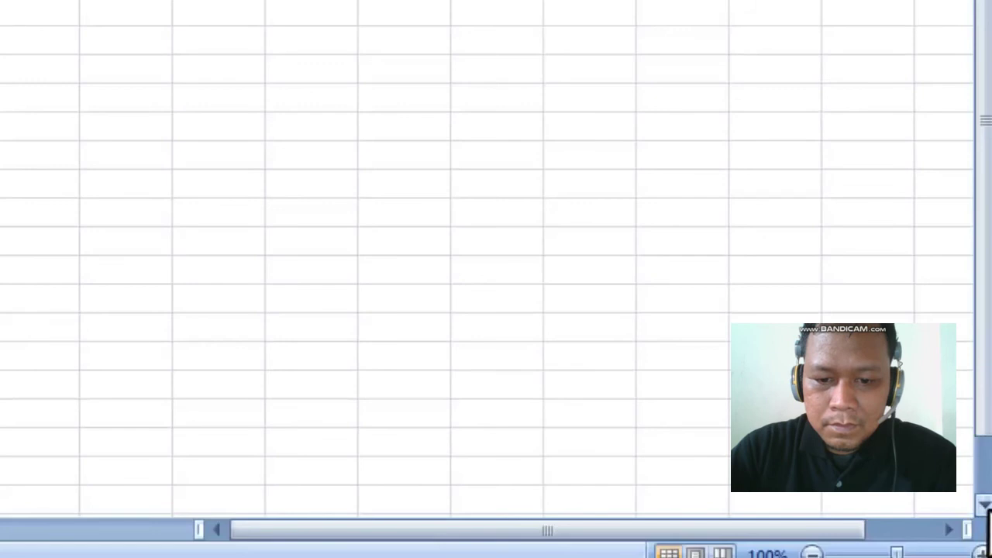
Scroll the new worksheet vertically until row 25 is the first visible row.
left_click(984, 504)
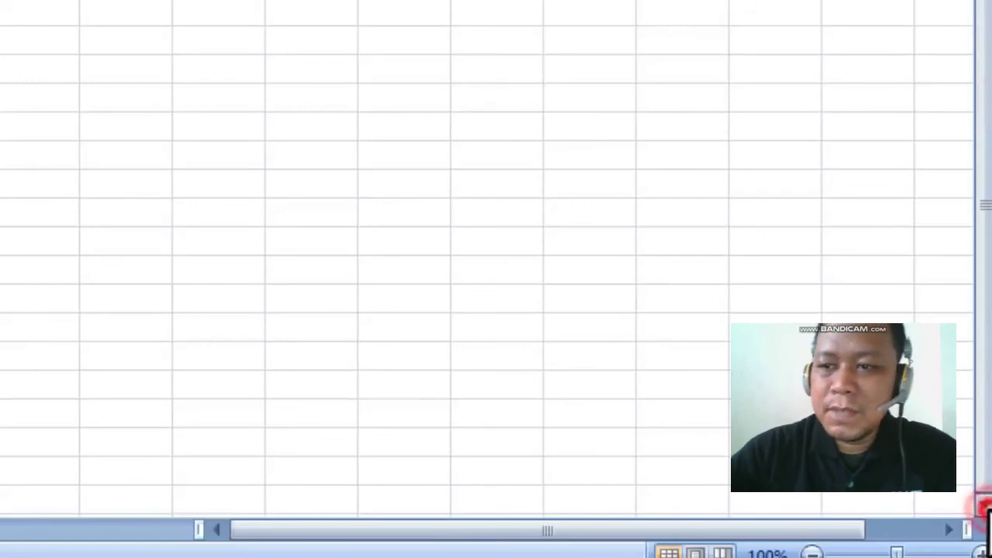
left_click(986, 506)
left_click(985, 506)
left_click(986, 506)
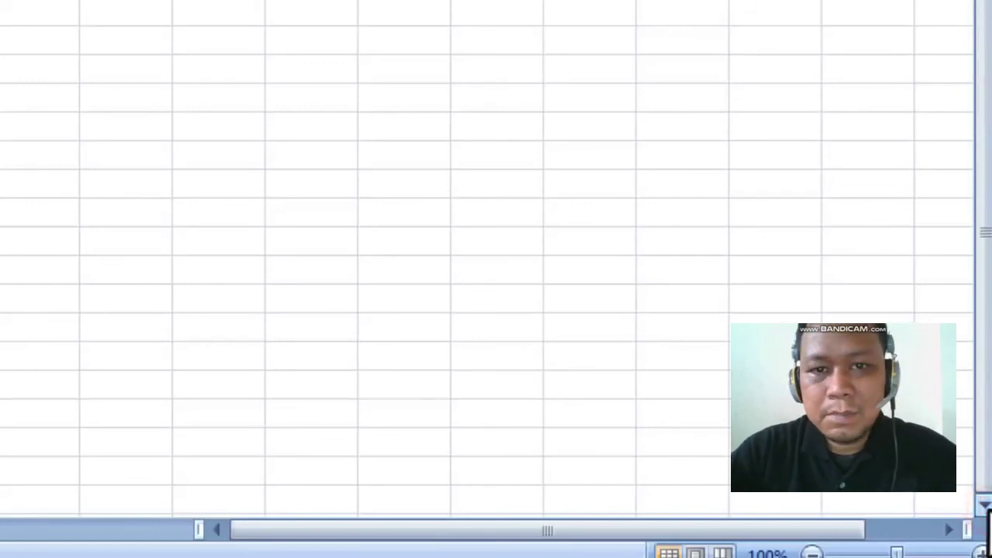
left_click(984, 506)
left_click(984, 506)
left_click(984, 506)
left_click(984, 506)
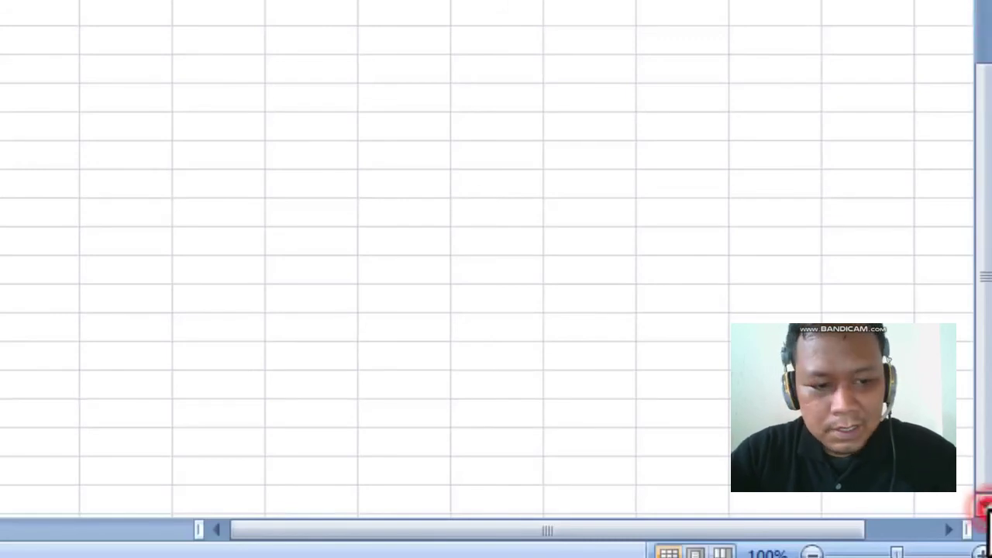
left_click(984, 506)
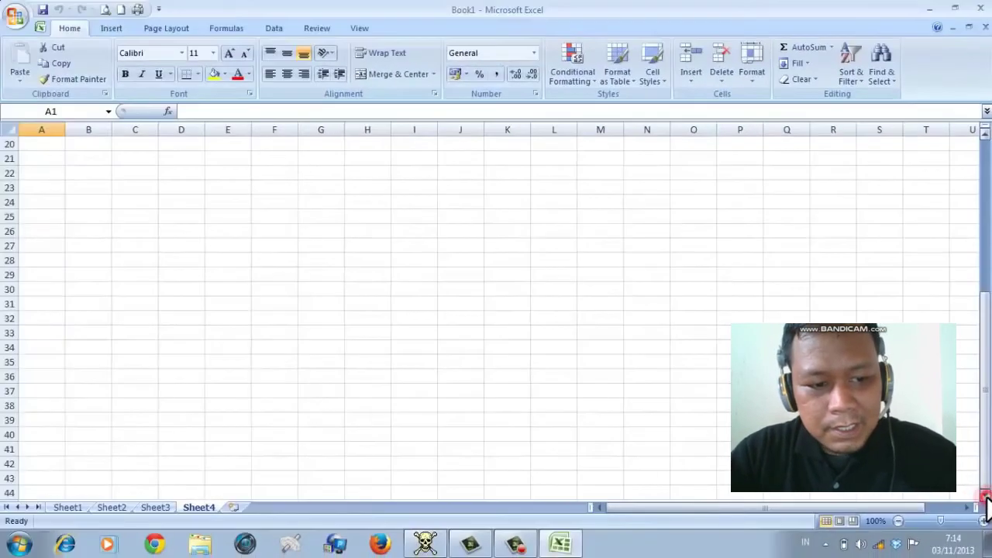
left_click(984, 496)
left_click(984, 496)
left_click(984, 496)
left_click(984, 496)
left_click(984, 496)
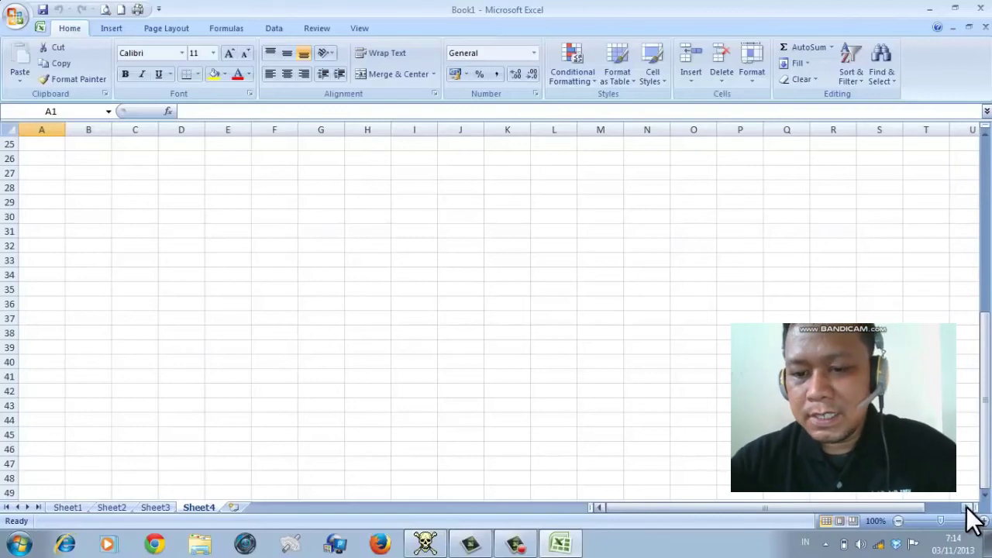
Scroll the worksheet horizontally as far as column X and return to column A.
left_click(970, 508)
left_click(970, 507)
left_click(969, 507)
left_click(970, 508)
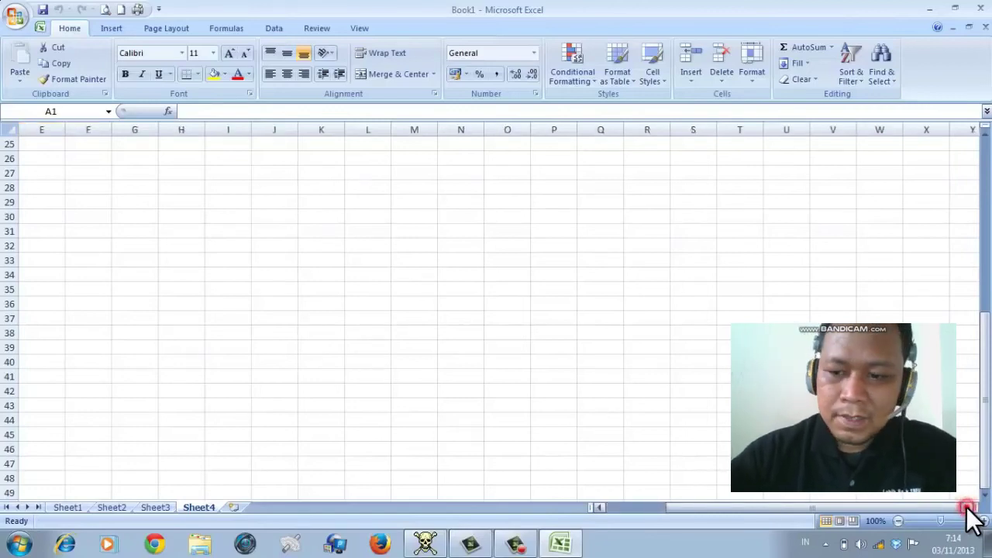
left_click(969, 508)
left_click(968, 508)
left_click(968, 508)
left_click(969, 508)
left_click(969, 508)
left_click(969, 508)
left_click(969, 507)
left_click(969, 508)
left_click(969, 508)
left_click(968, 507)
left_click(969, 508)
left_click(968, 508)
left_click(968, 507)
left_click(969, 507)
left_click(969, 508)
left_click(969, 508)
left_click(968, 508)
left_click(968, 507)
left_click(968, 507)
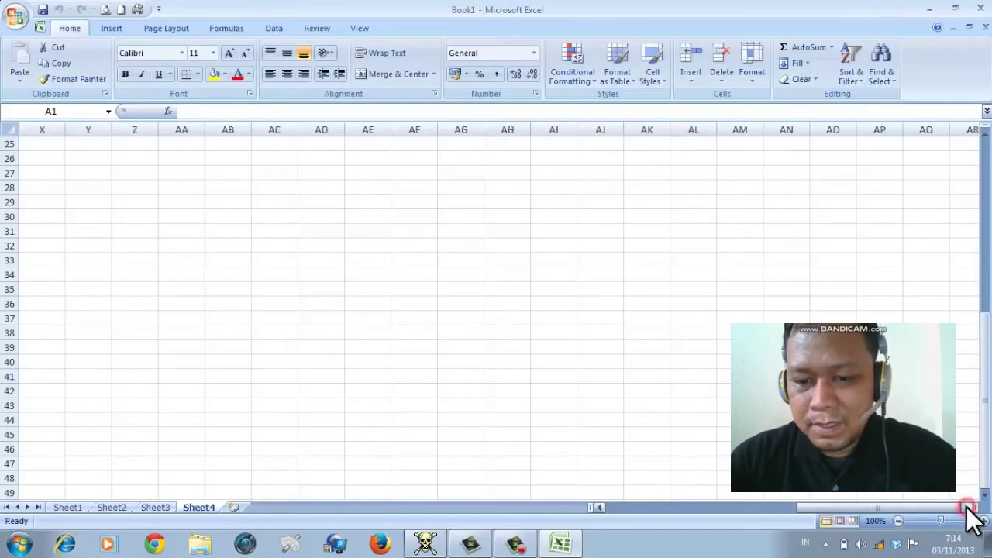
left_click(600, 508)
left_click(600, 508)
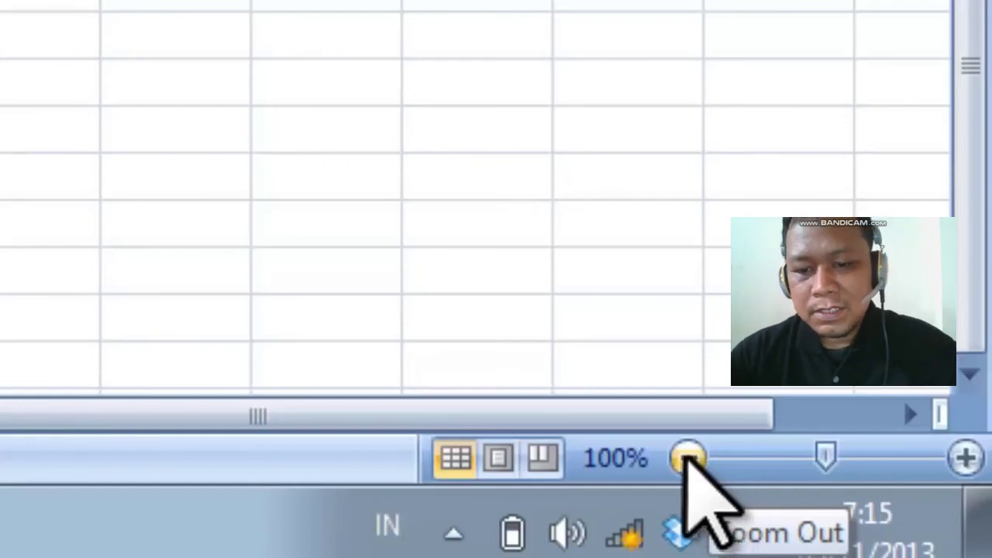
Zoom the worksheet out to 60%.
left_click(686, 459)
left_click(686, 459)
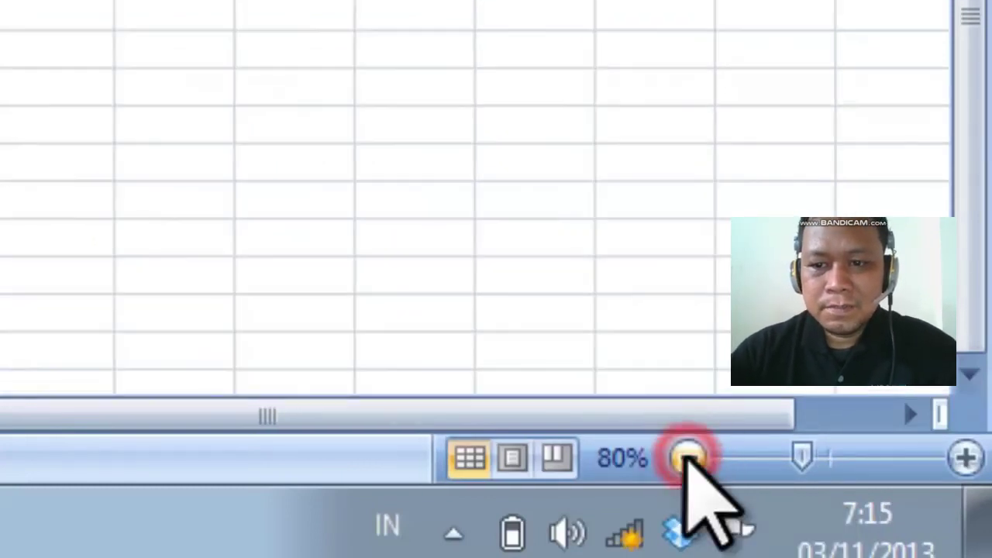
left_click(686, 459)
left_click(686, 459)
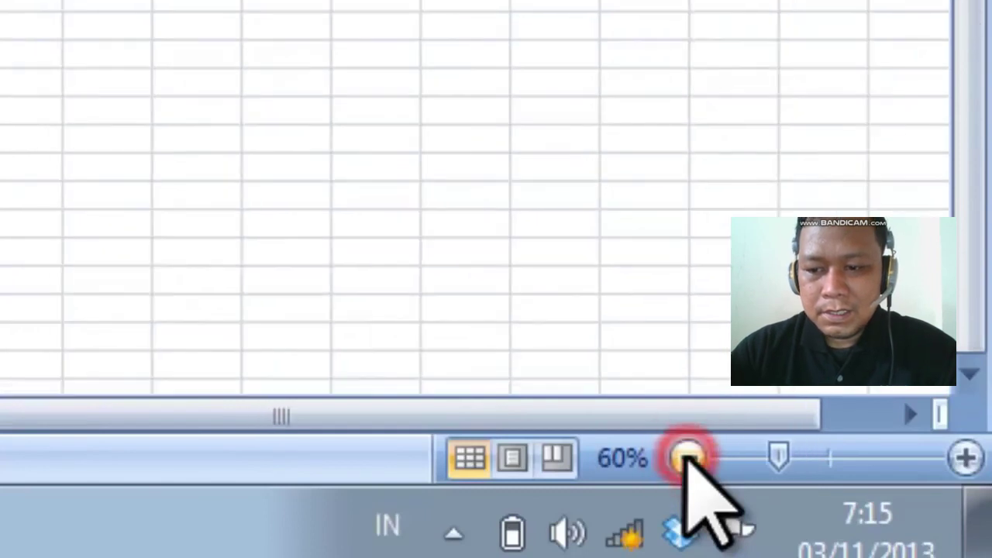
Zoom the worksheet in to 160%.
left_click(967, 459)
left_click(967, 458)
left_click(967, 459)
left_click(967, 458)
left_click(967, 458)
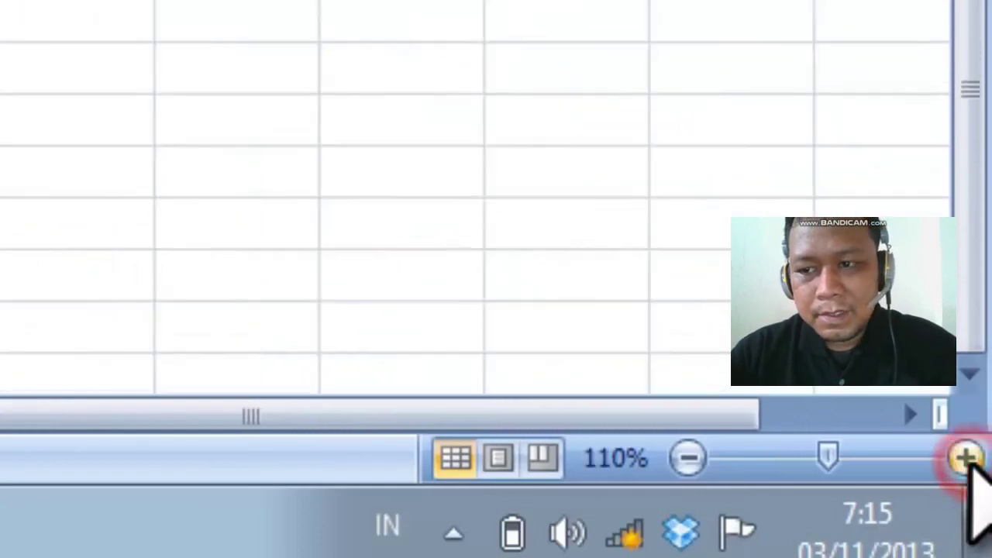
left_click(967, 459)
left_click(967, 458)
left_click(967, 459)
left_click(967, 458)
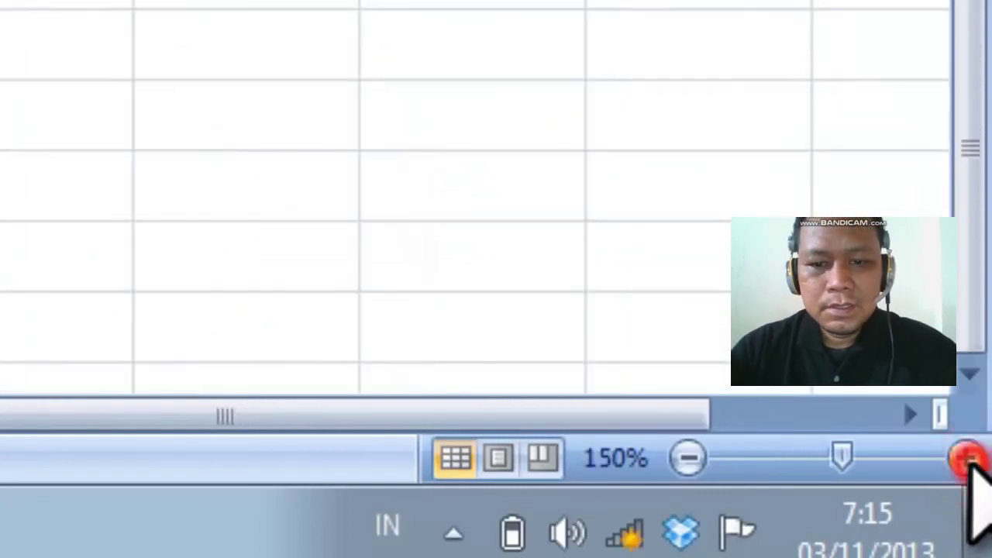
left_click(967, 459)
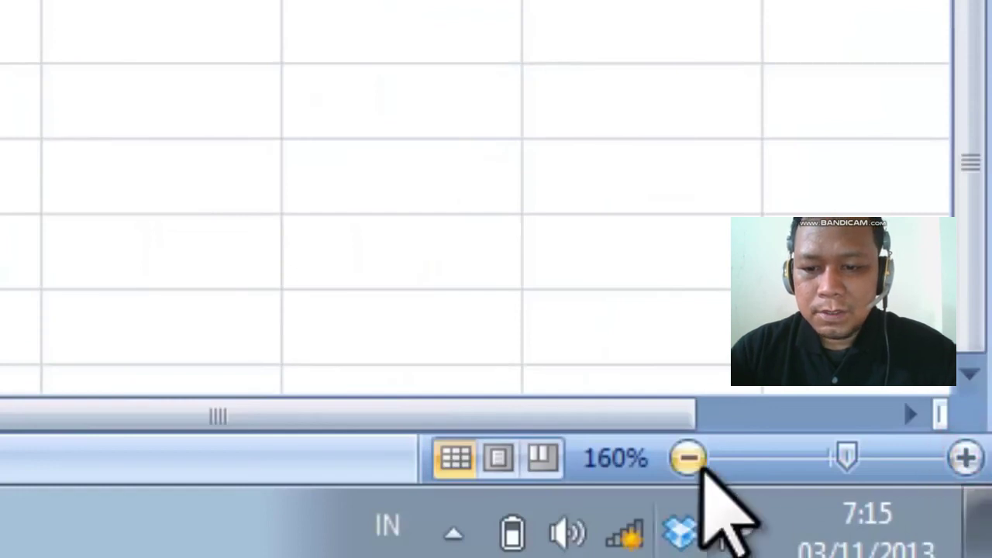
Bring the worksheet zoom back to 100%.
left_click(690, 459)
left_click(689, 459)
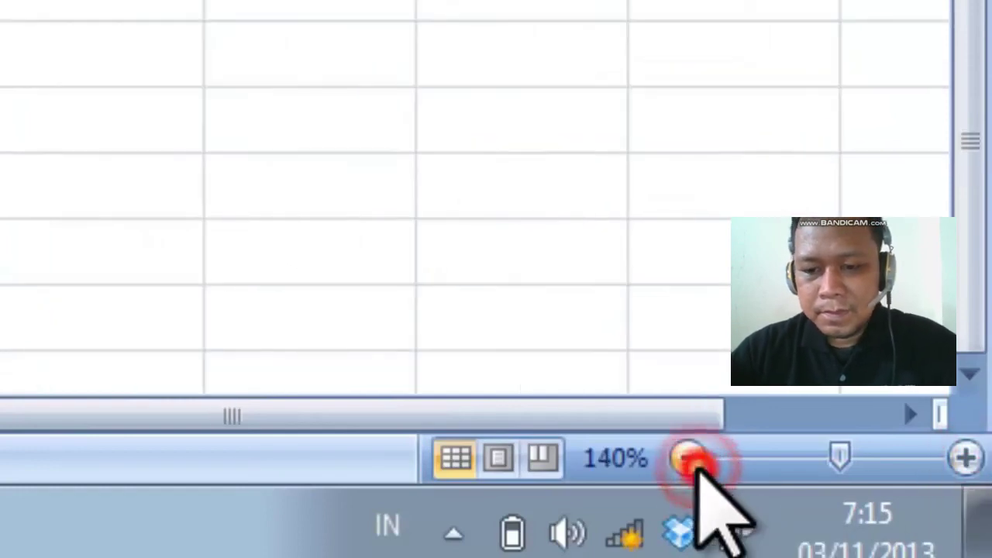
left_click(690, 460)
left_click(690, 460)
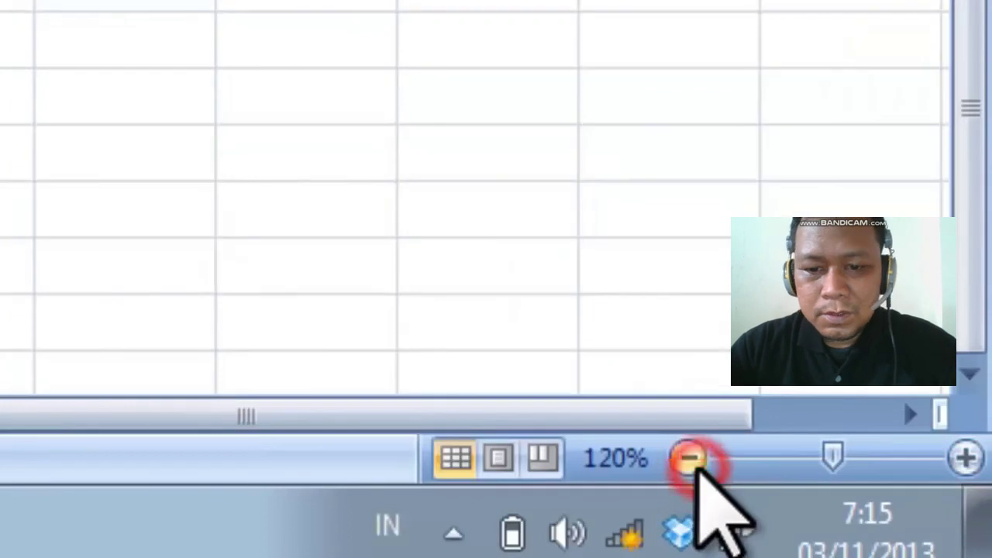
left_click(690, 459)
left_click(690, 459)
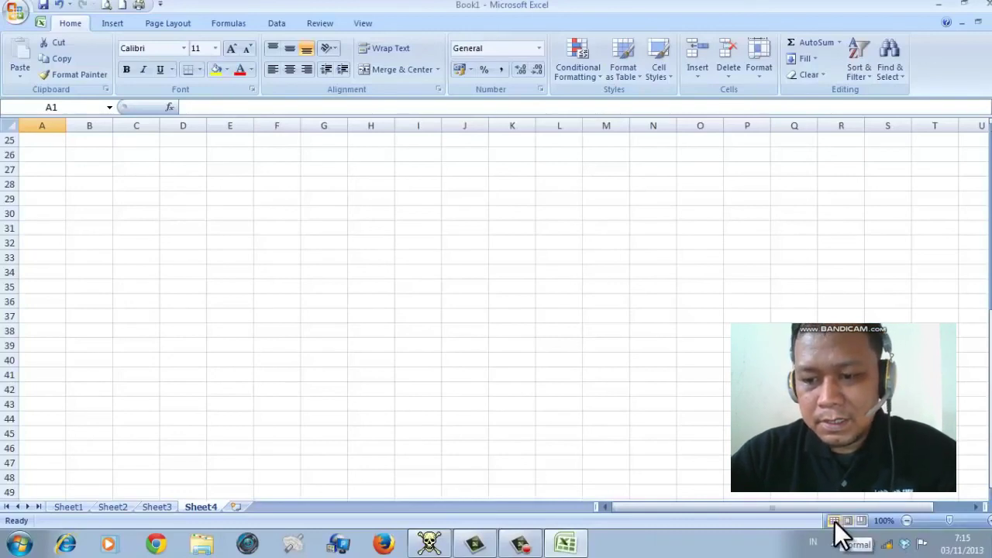
Show the sheet in Page Layout view and in Page Break Preview, turning off that preview's welcome message for future use.
left_click(850, 519)
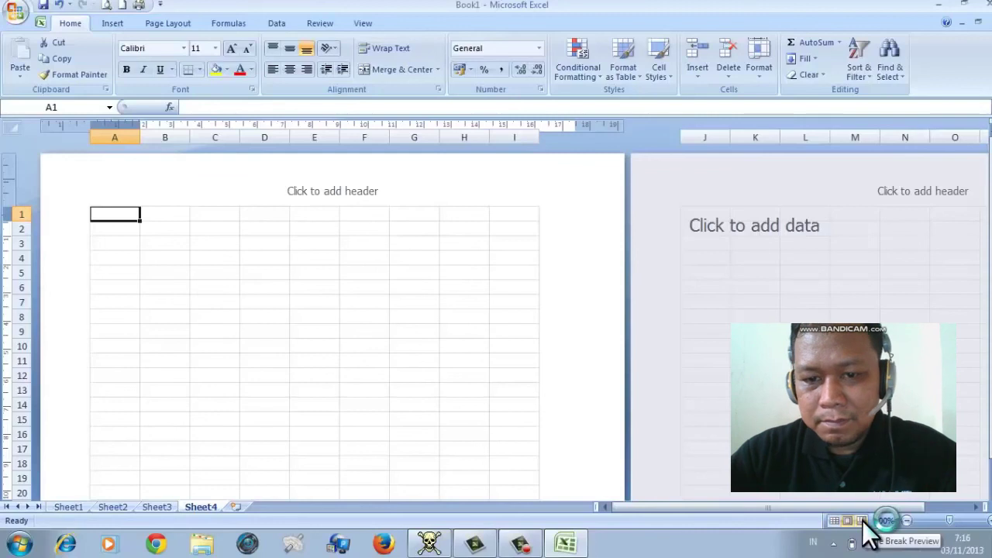
left_click(863, 521)
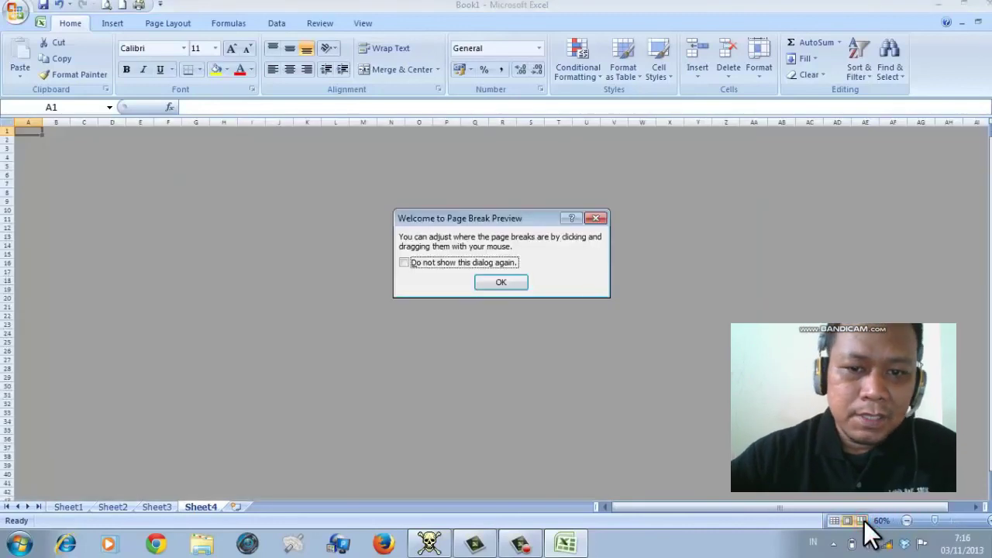
left_click(404, 263)
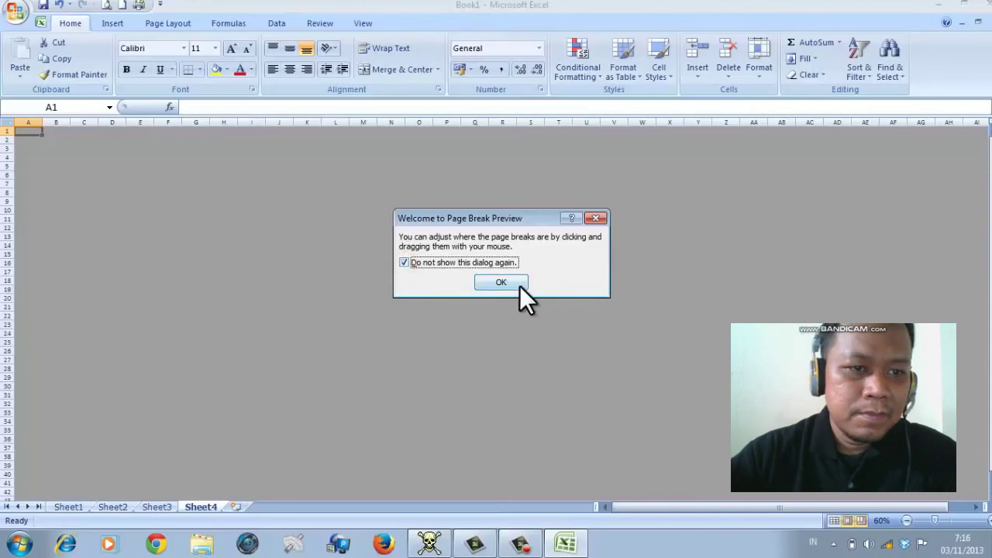
left_click(513, 284)
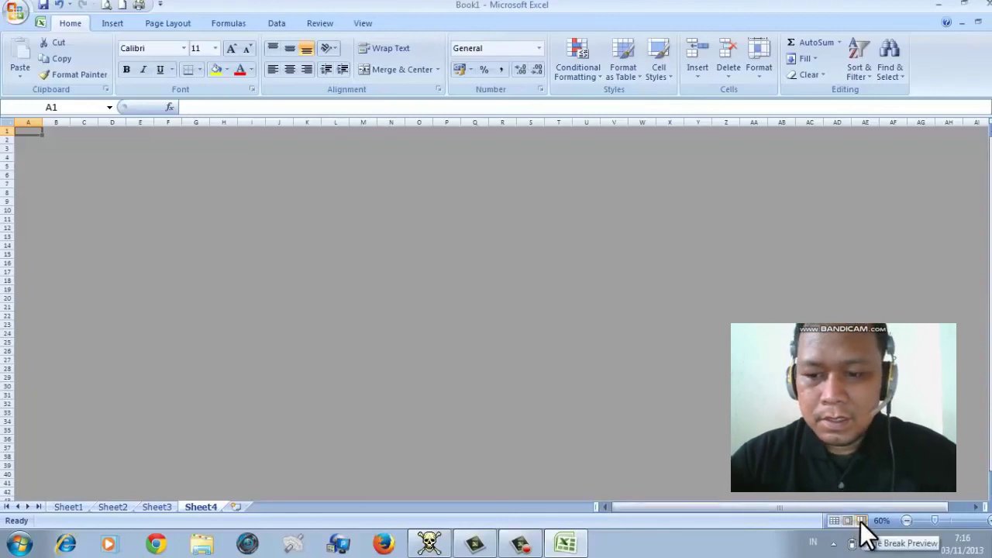
Return the sheet to Normal view with aa entered in cell A1, and select cell J12.
left_click(831, 519)
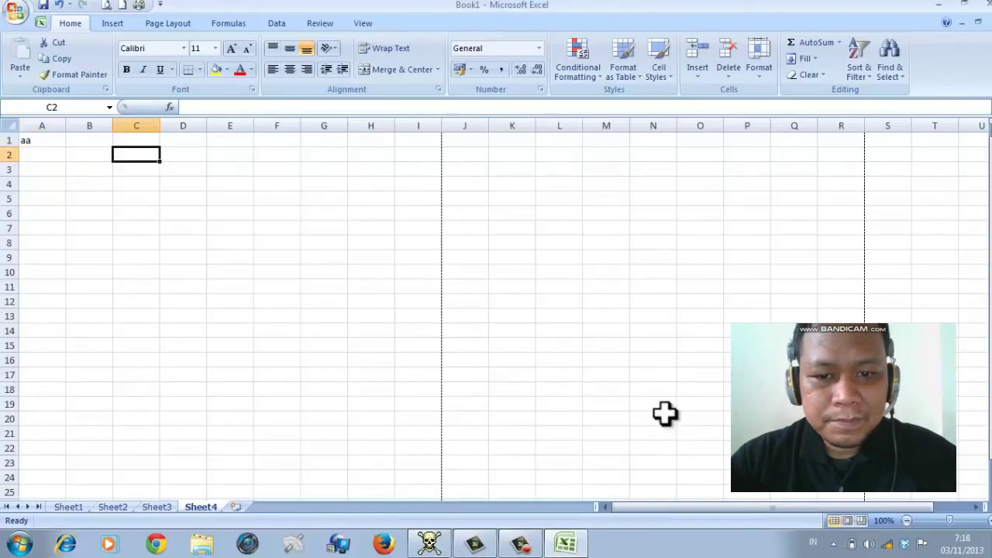
left_click(465, 304)
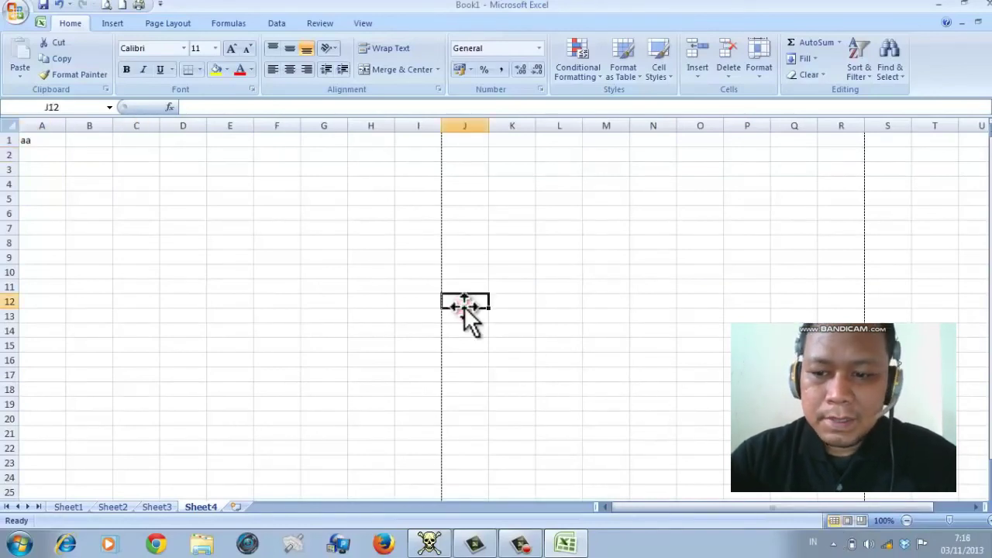